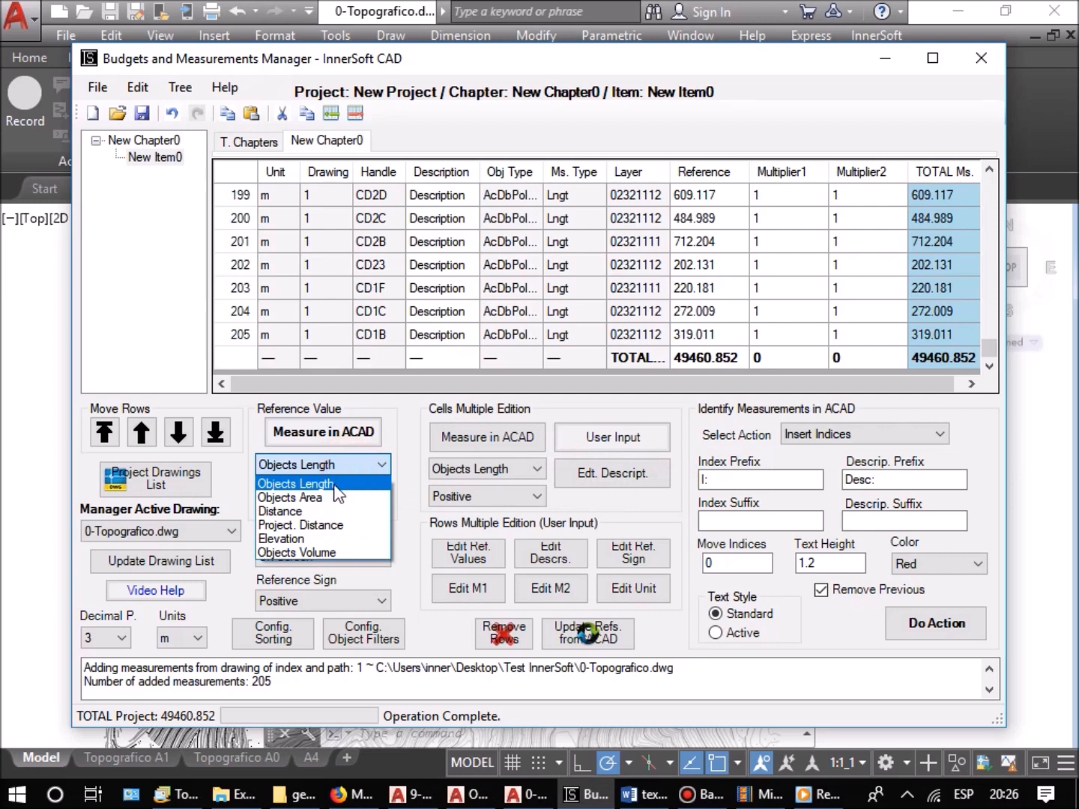
# Step: Set the reference measurement type to Objects Area and make 9-Cuencas de Aportacion.dwg the manager's active drawing
pyautogui.click(330, 498)
pyautogui.click(198, 533)
pyautogui.click(173, 551)
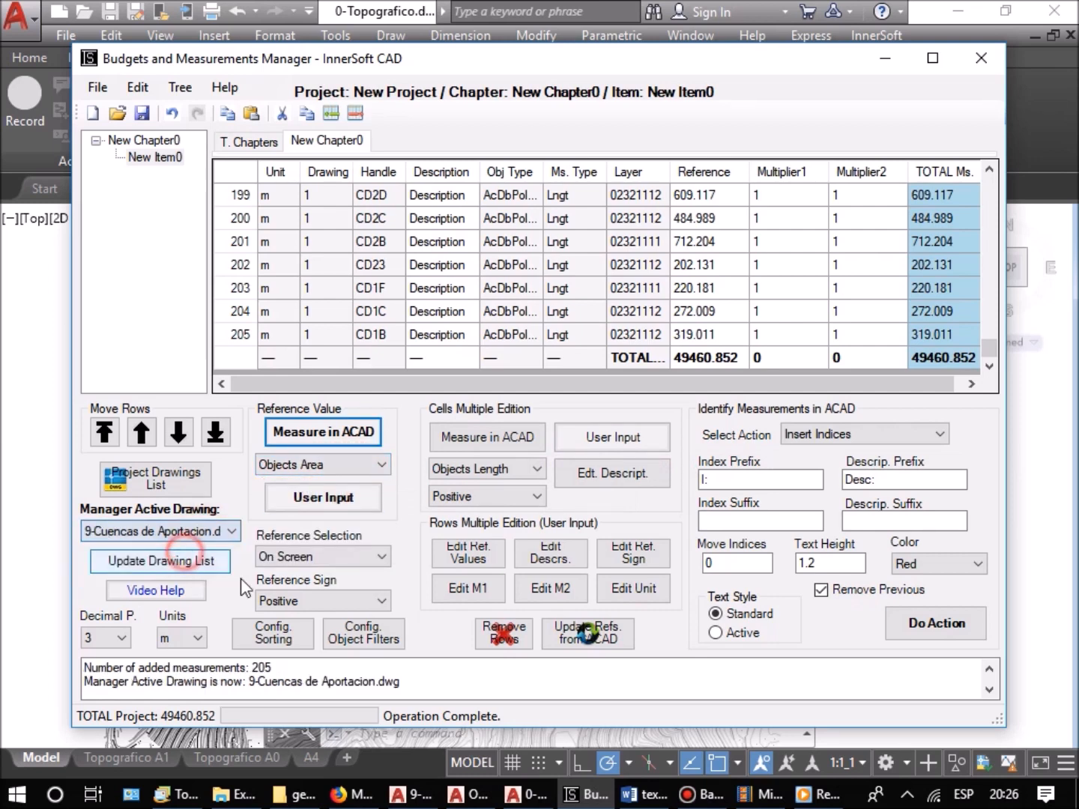
pyautogui.click(414, 799)
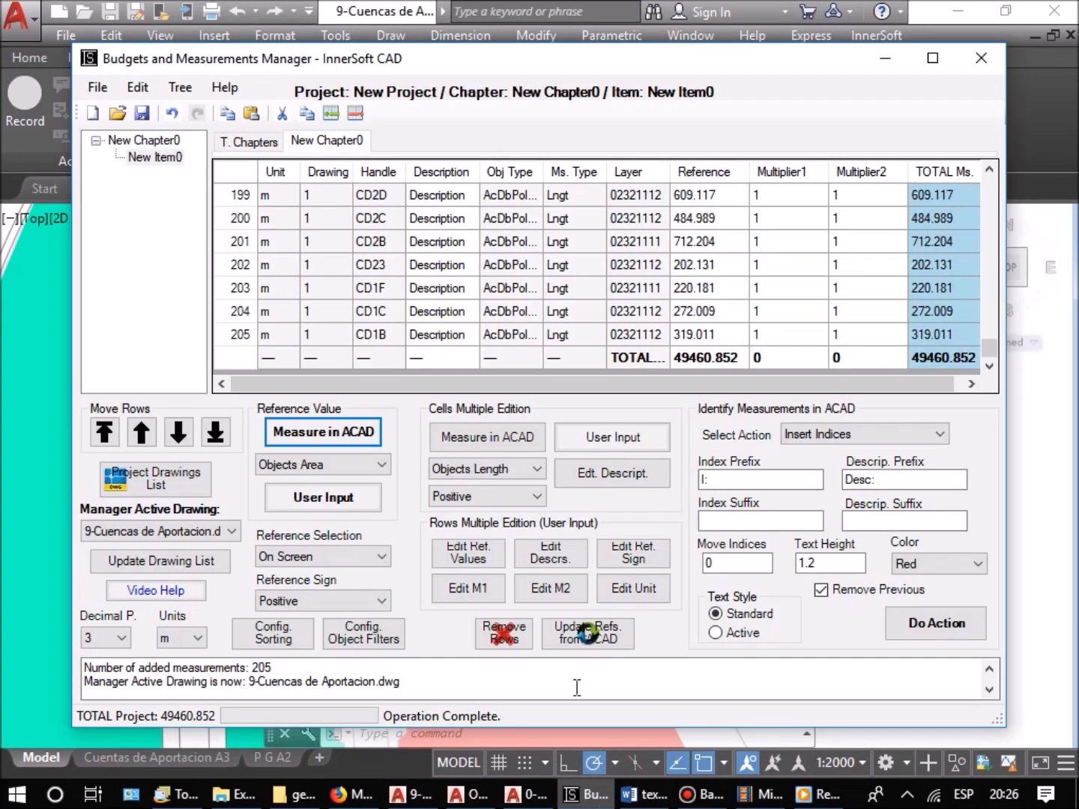
# Step: Measure the areas of three hatches in the drawing as new rows and select their measurement type cells
pyautogui.click(422, 434)
pyautogui.click(604, 482)
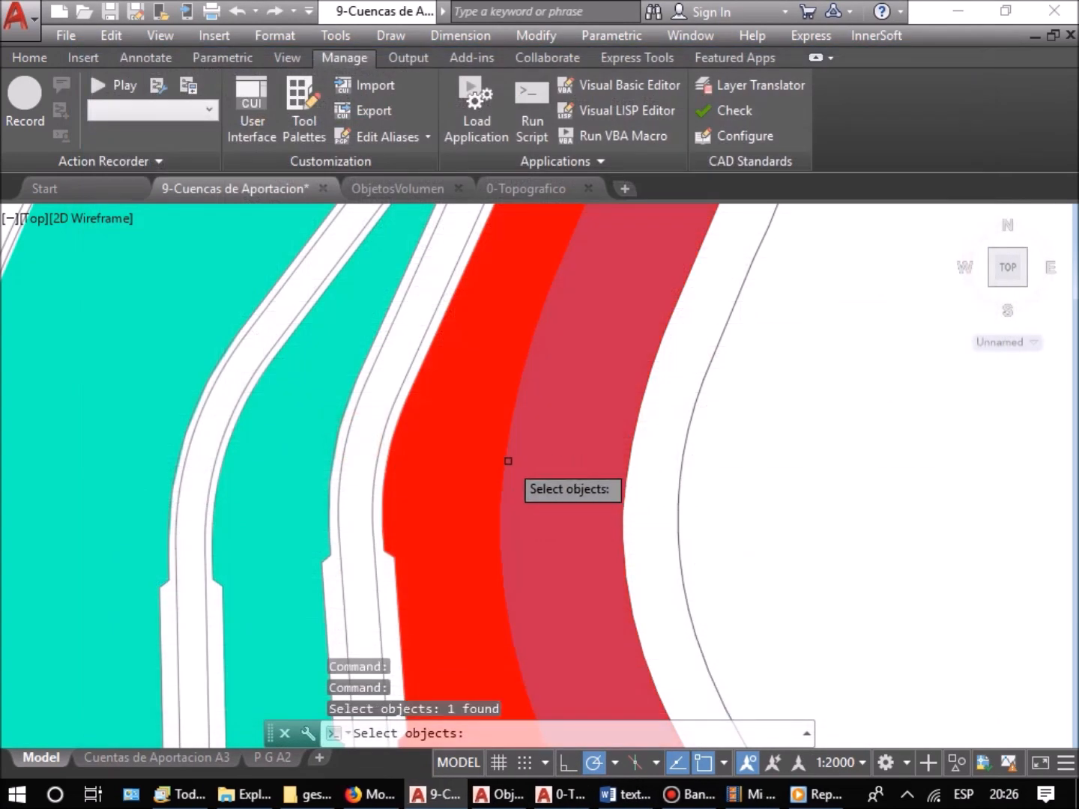
pyautogui.click(406, 432)
pyautogui.click(292, 412)
pyautogui.press('Return')
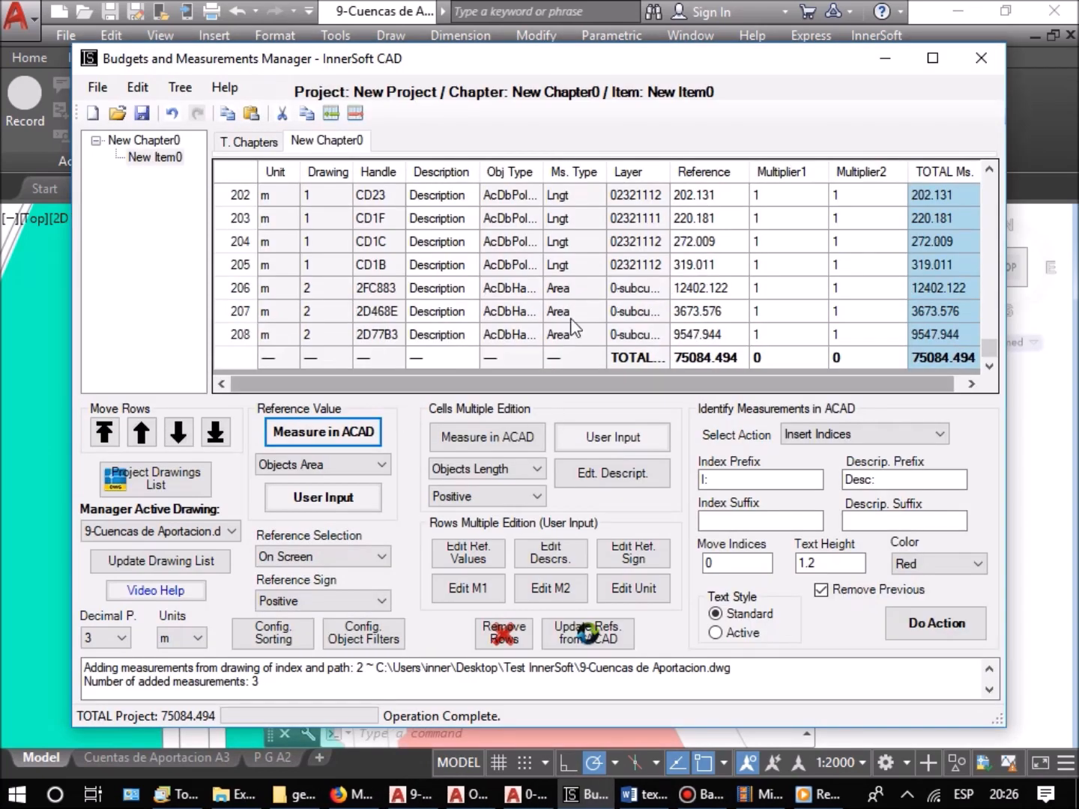
pyautogui.moveTo(573, 290); pyautogui.dragTo(576, 335)
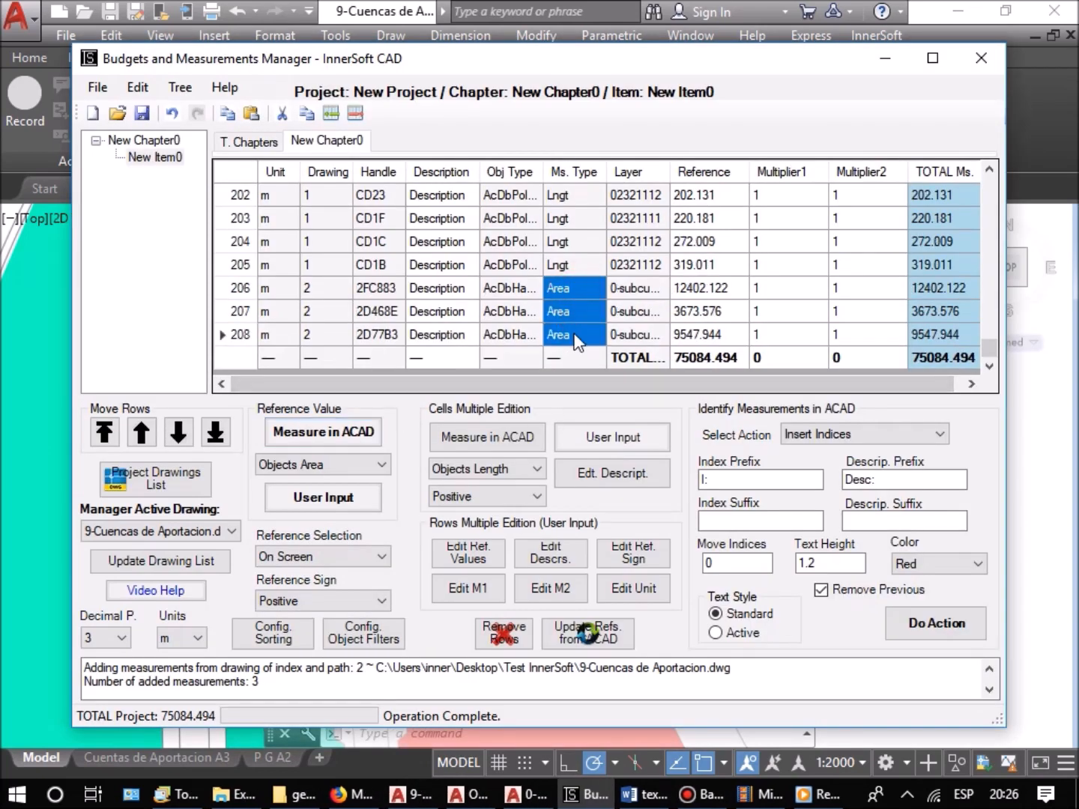
# Step: Set the reference measurement type to Objects Volume and make ObjetosVolumen.dwg the manager's active drawing
pyautogui.click(314, 464)
pyautogui.click(320, 553)
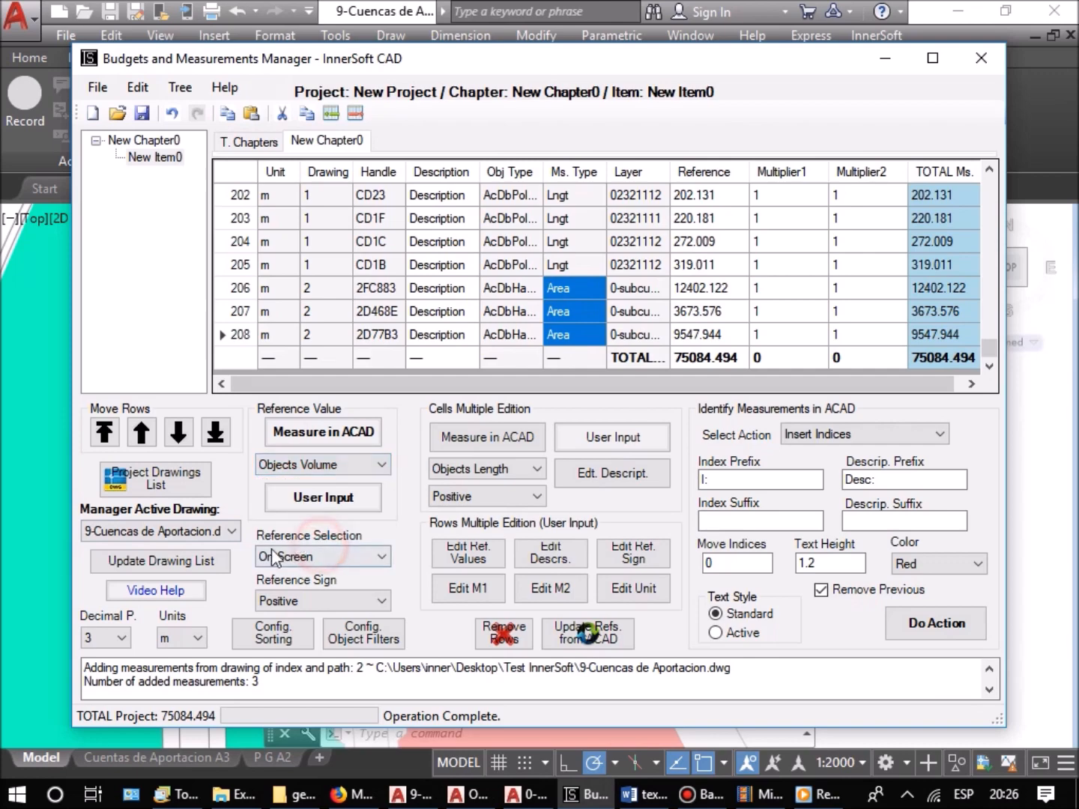
pyautogui.click(159, 531)
pyautogui.click(161, 563)
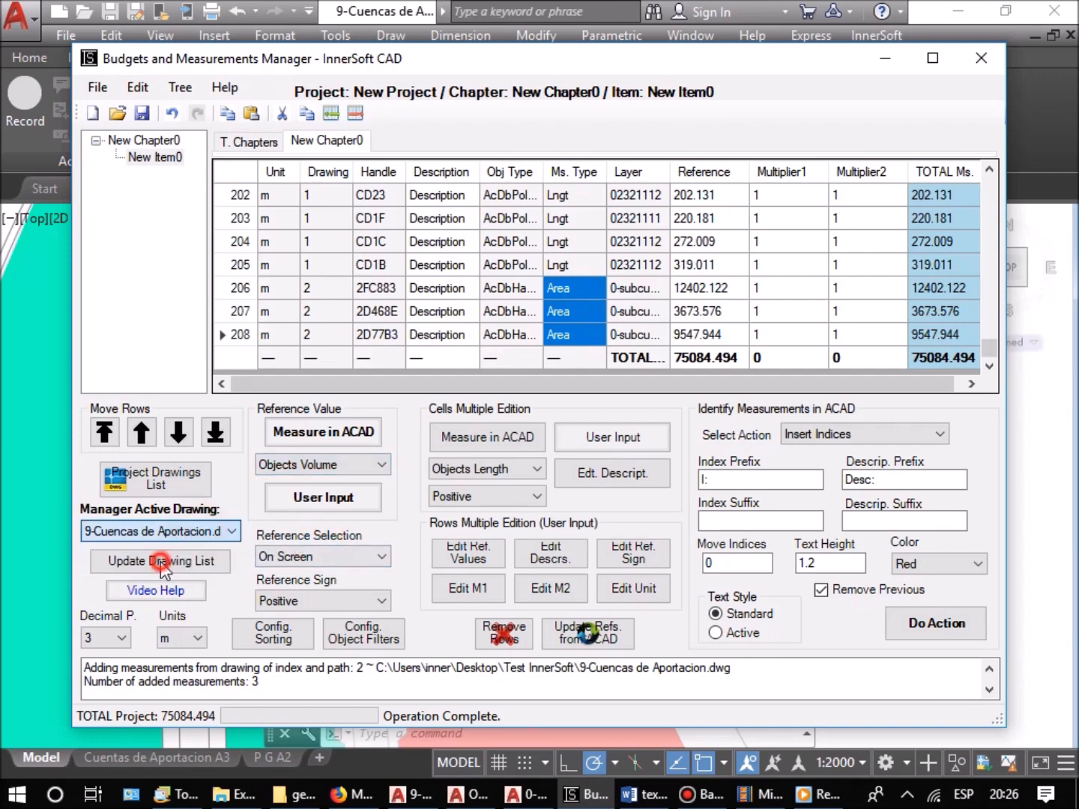
pyautogui.click(514, 794)
pyautogui.click(421, 794)
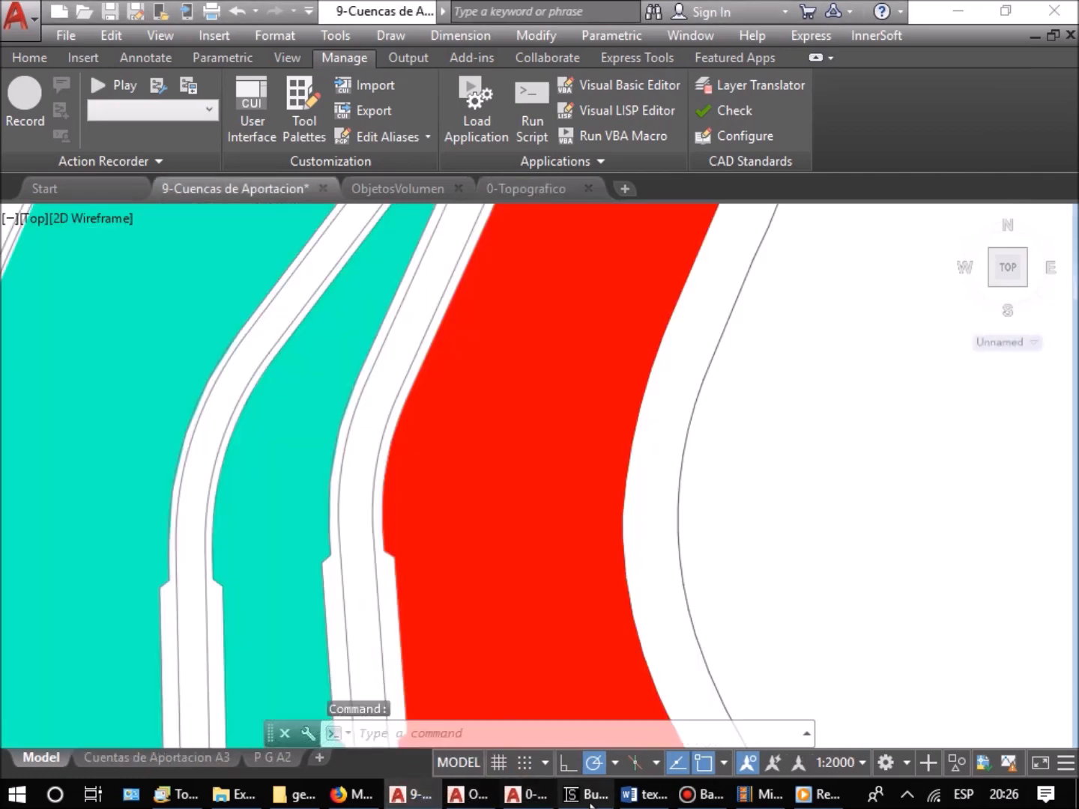
pyautogui.click(584, 794)
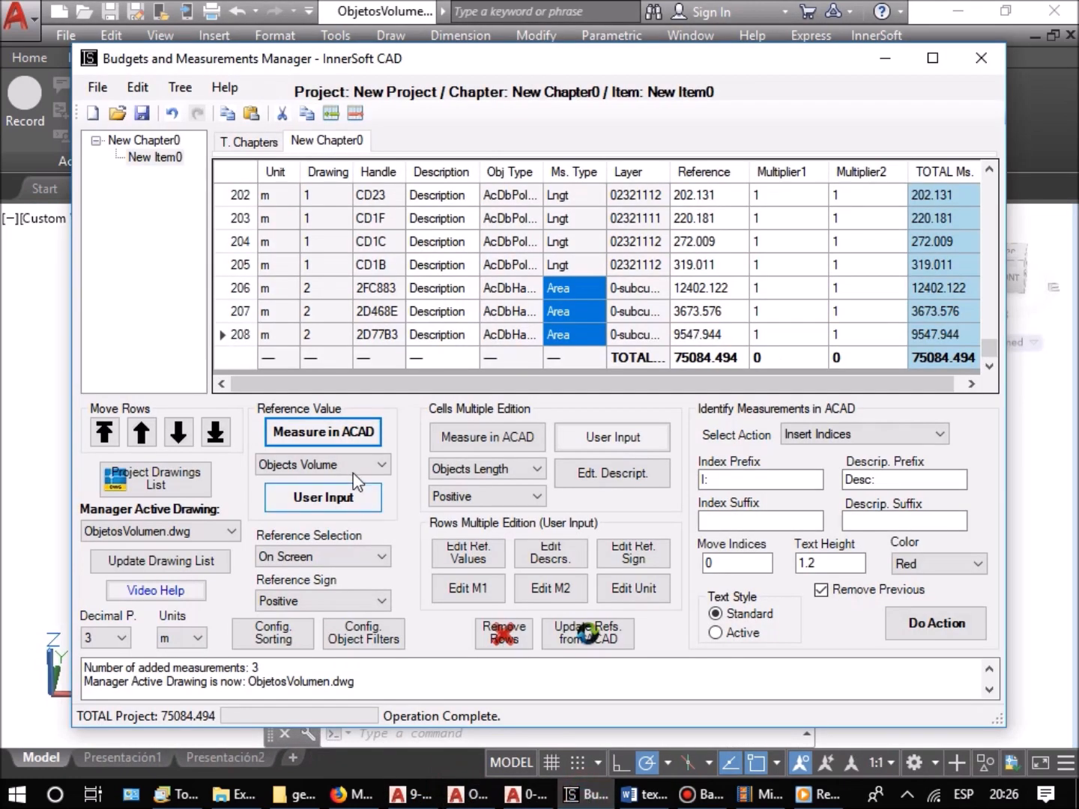
# Step: Measure the volumes of the pyramid, sphere, torus and box in the drawing as new rows
pyautogui.click(345, 435)
pyautogui.click(764, 290)
pyautogui.click(282, 628)
pyautogui.press('Return')
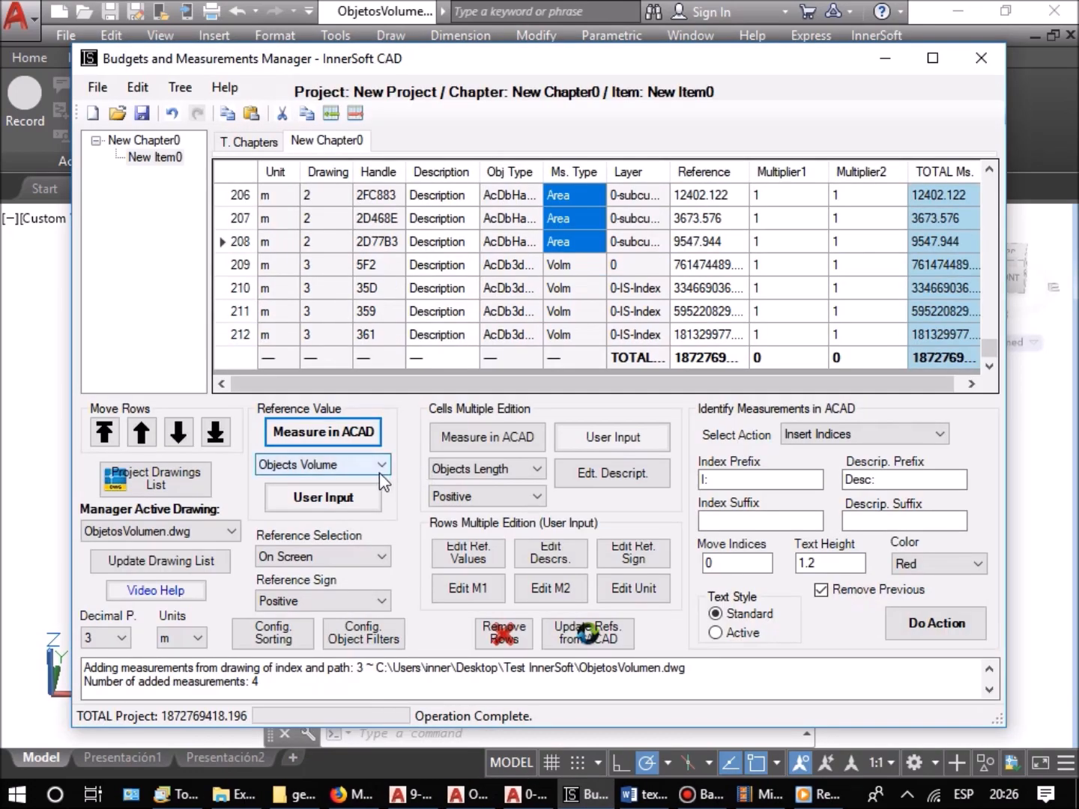
# Step: Measure a projected distance along a six-point path picked across the solids, using the Project. Distance type
pyautogui.click(378, 469)
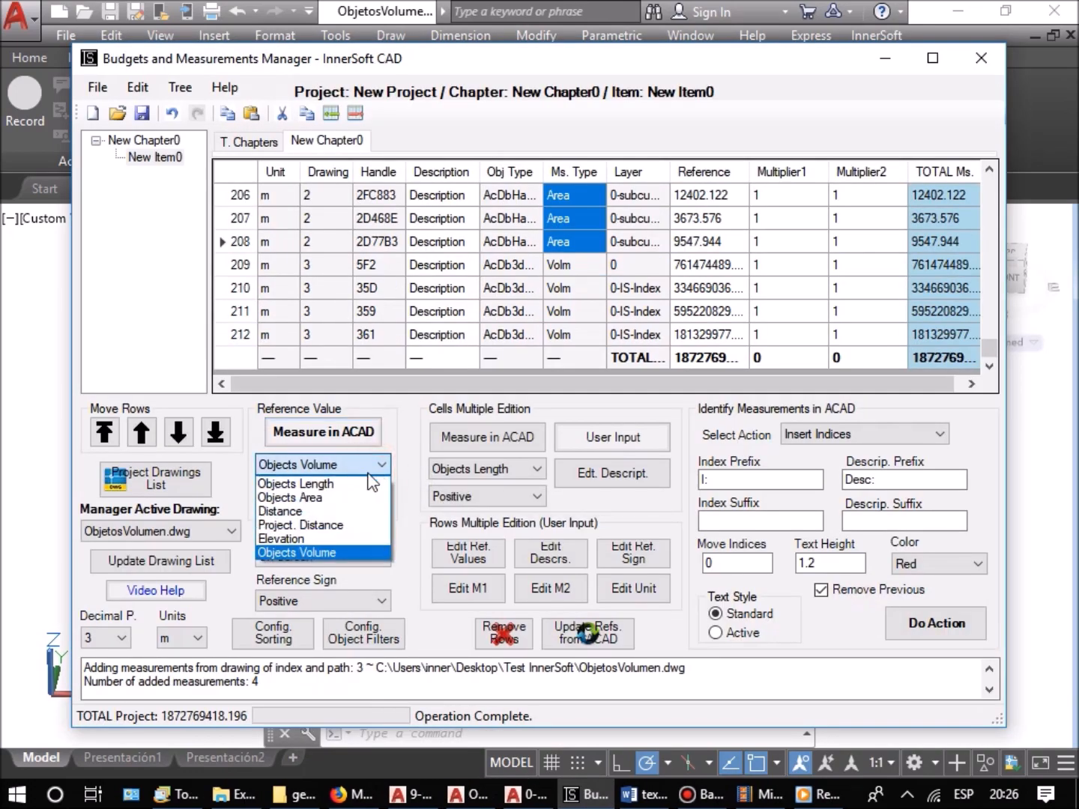
pyautogui.click(334, 525)
pyautogui.click(326, 437)
pyautogui.click(286, 308)
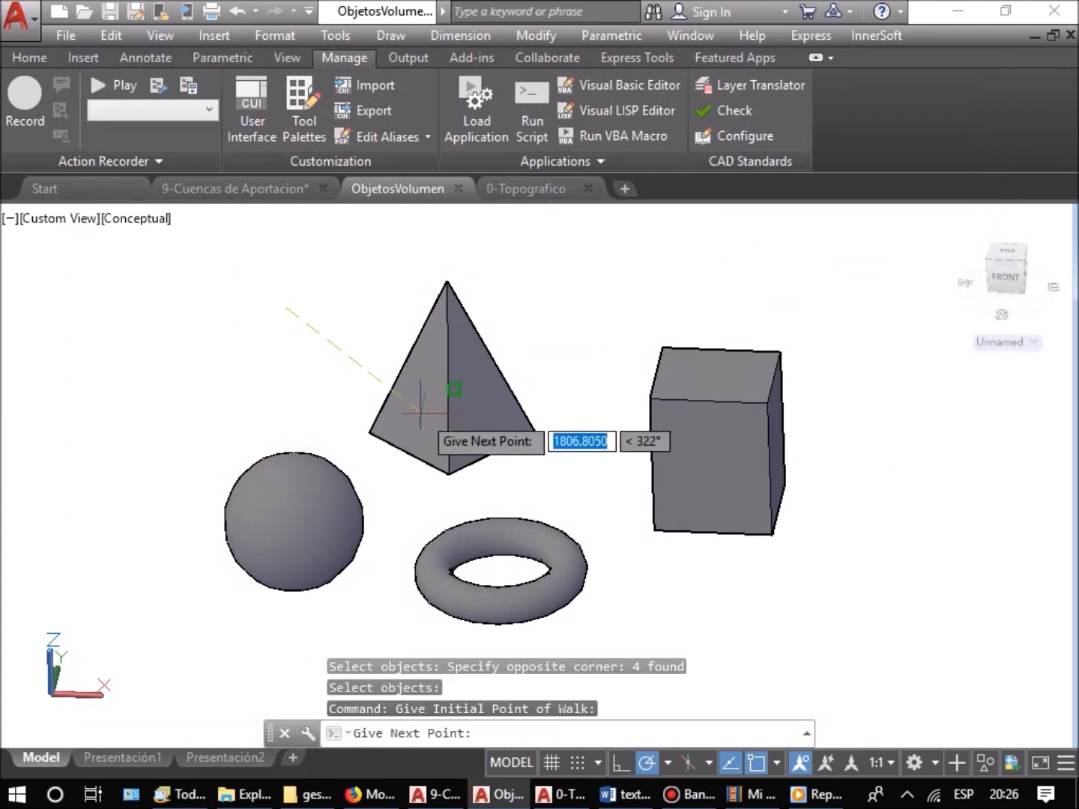
pyautogui.click(422, 411)
pyautogui.click(592, 259)
pyautogui.click(604, 518)
pyautogui.click(779, 559)
pyautogui.click(911, 426)
pyautogui.press('Return')
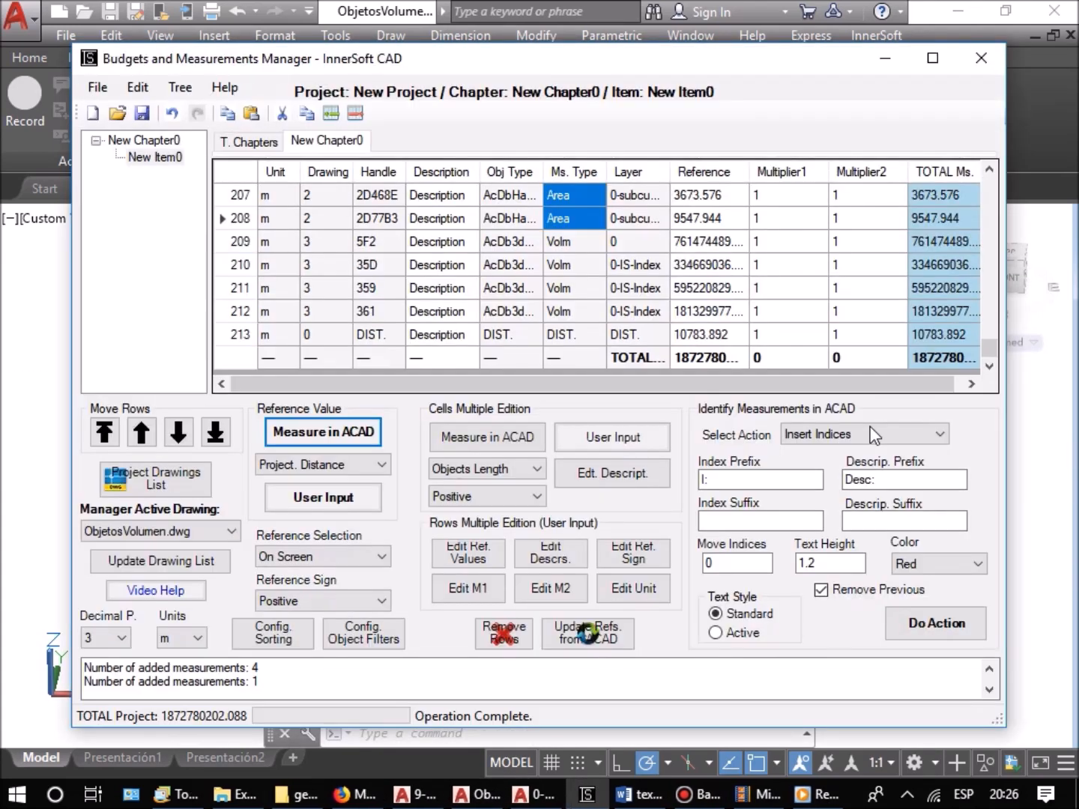
# Step: Add Objects Volume measurements of three solids with the reference sign set to Negative, and select their reference cells
pyautogui.click(327, 597)
pyautogui.click(292, 631)
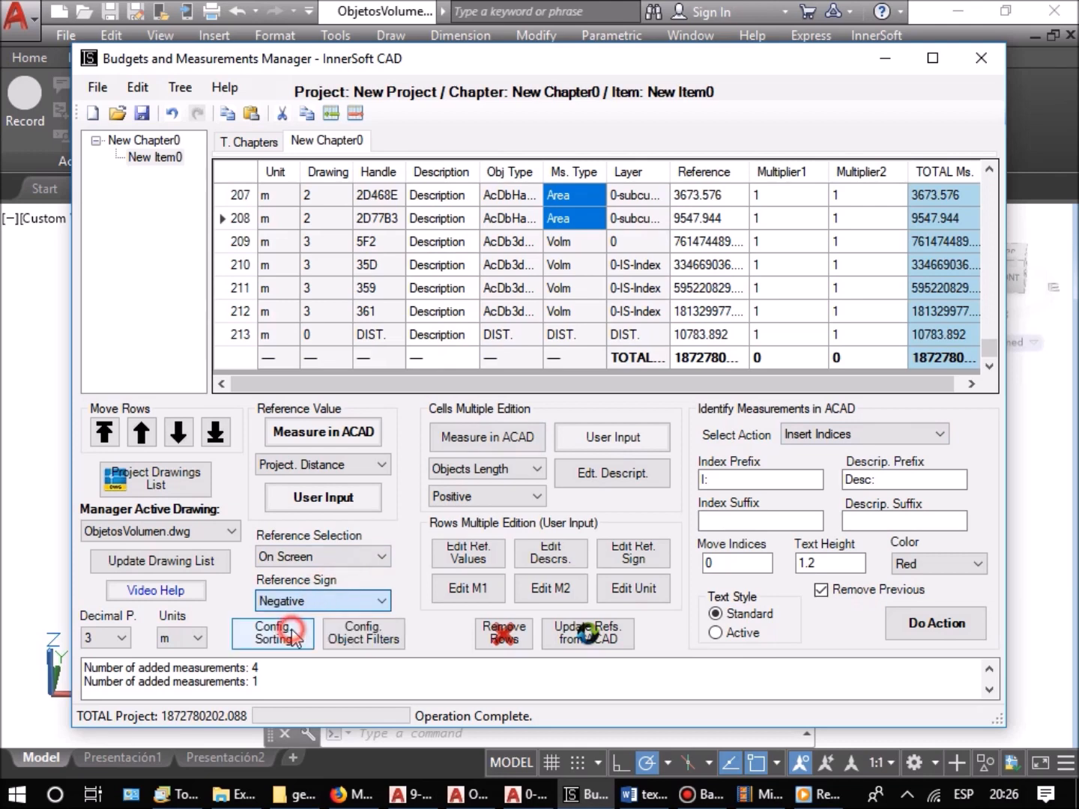
pyautogui.click(330, 465)
pyautogui.click(311, 553)
pyautogui.click(329, 433)
pyautogui.click(626, 283)
pyautogui.click(342, 542)
pyautogui.press('Return')
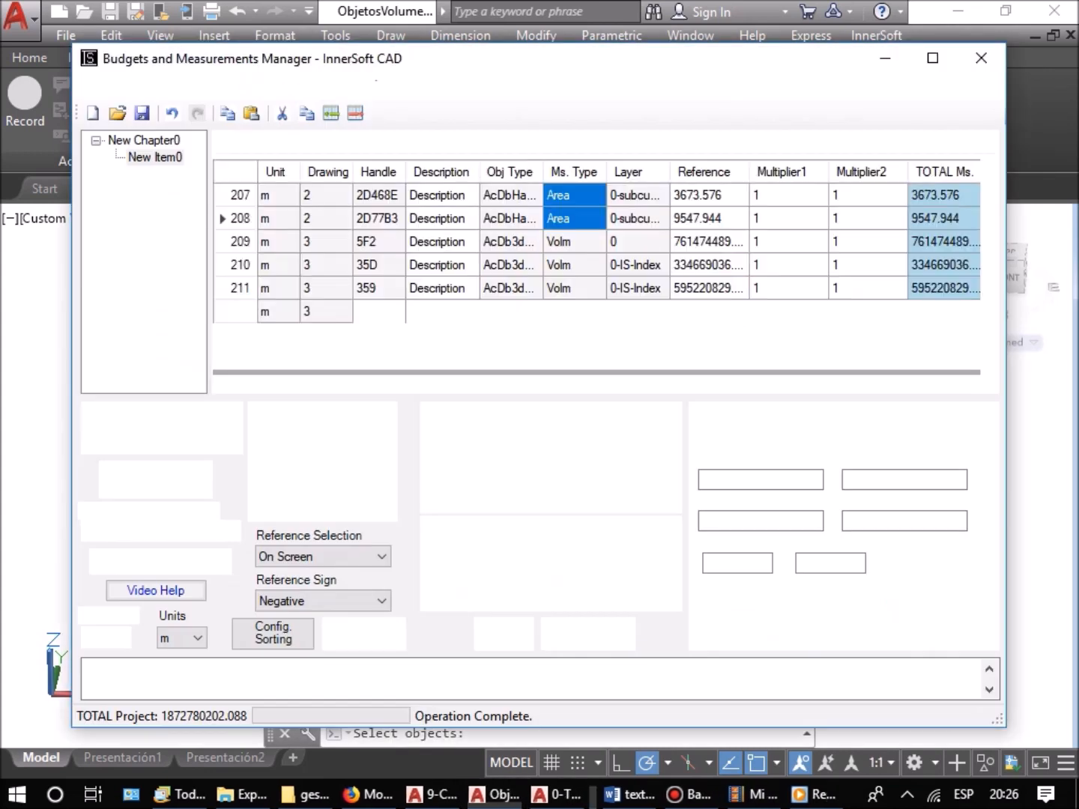
pyautogui.moveTo(701, 290); pyautogui.dragTo(701, 337)
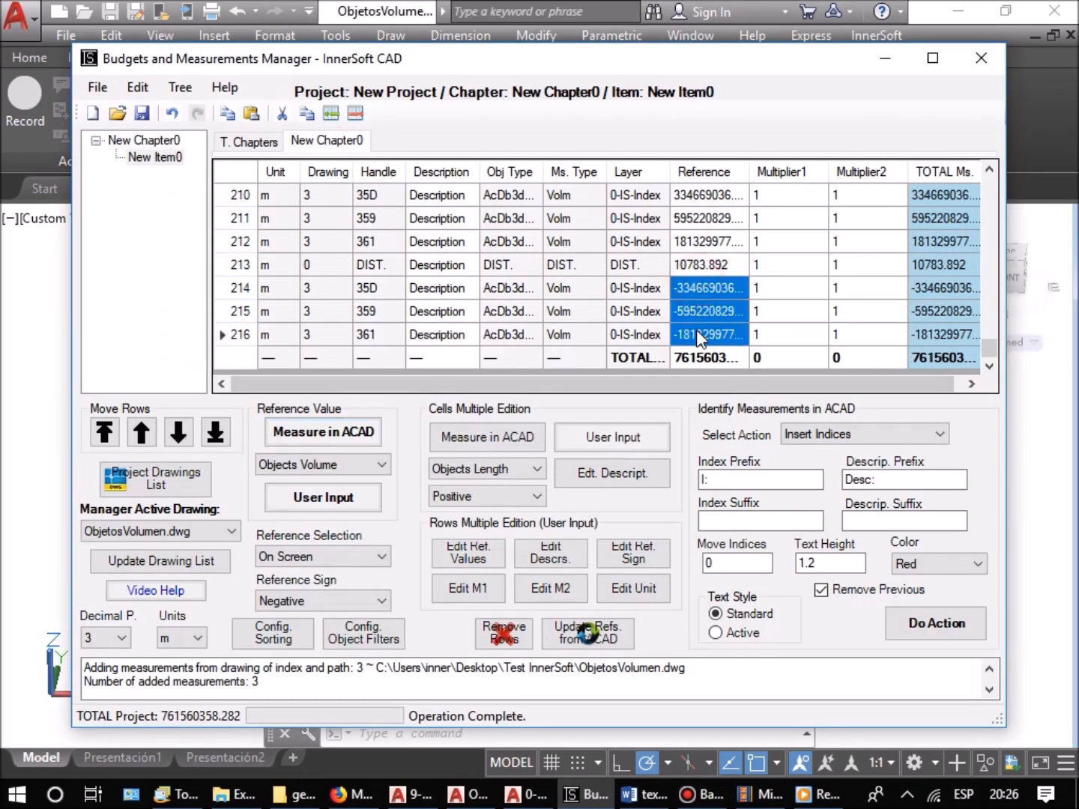
# Step: Add five user input measurements with a value of 15
pyautogui.click(308, 507)
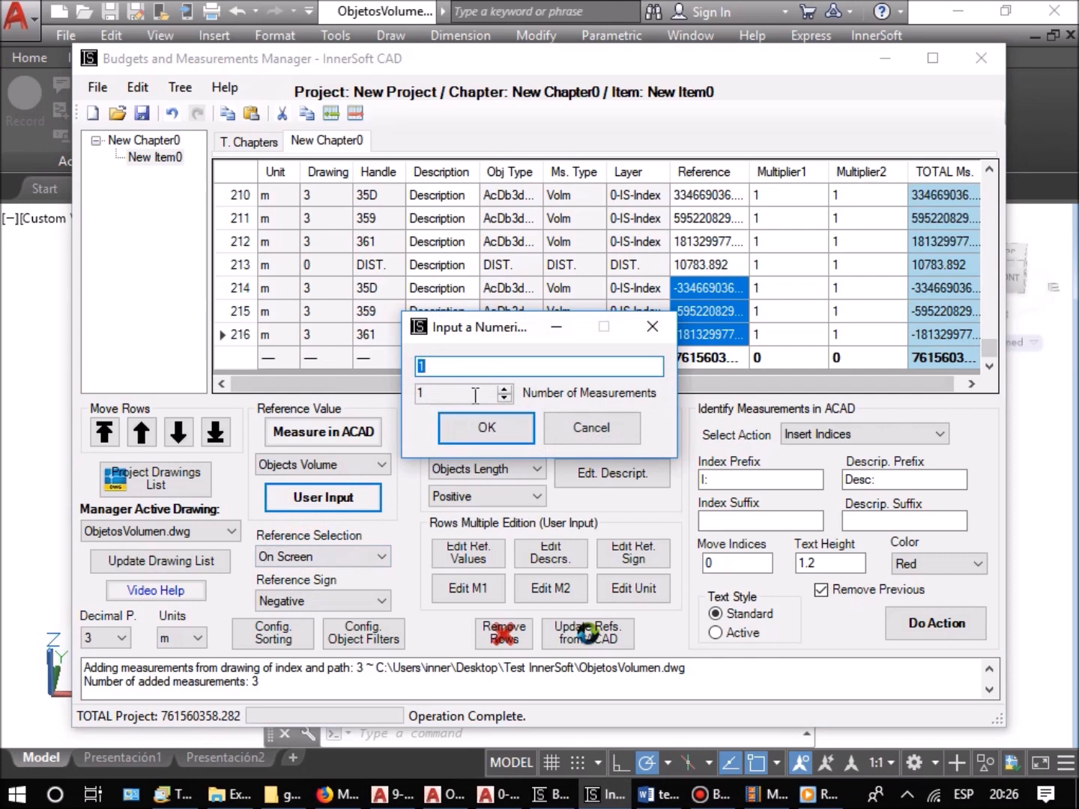
pyautogui.click(504, 390)
pyautogui.click(505, 389)
pyautogui.click(505, 390)
pyautogui.click(468, 367)
pyautogui.click(488, 437)
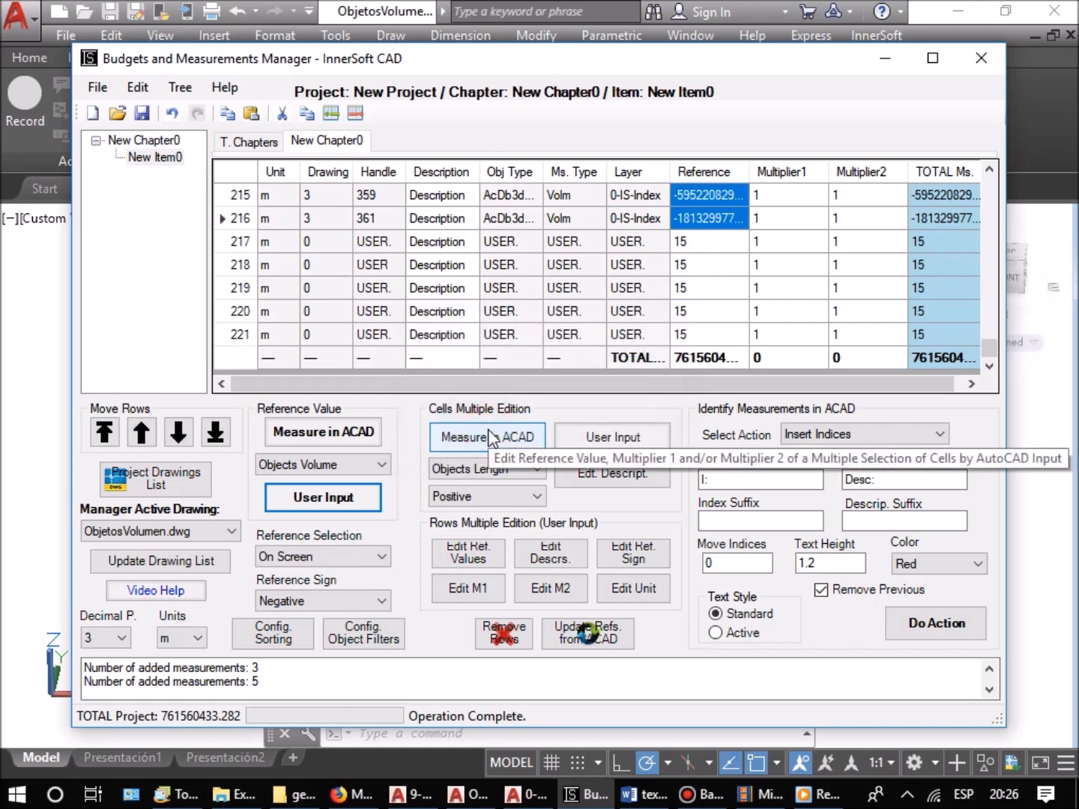
# Step: Set the common description of rows 215, 217, 218 and 221 to "sfgsdgsdfg"
pyautogui.click(685, 267)
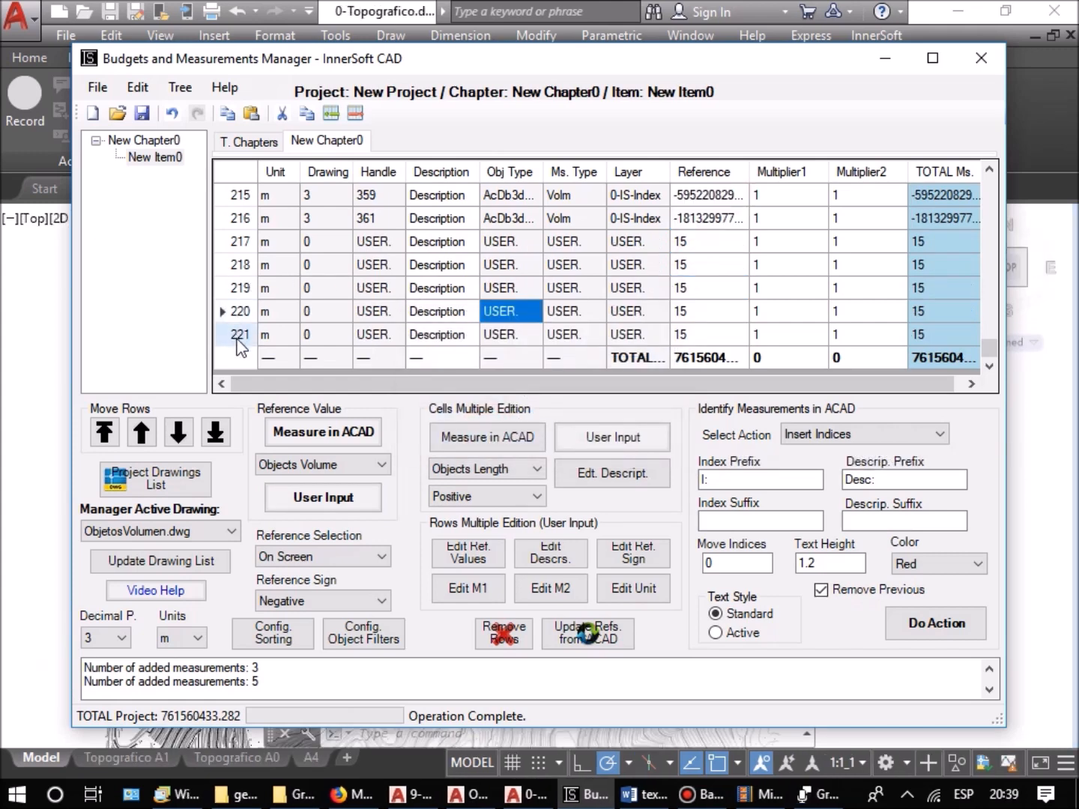
pyautogui.click(239, 334)
pyautogui.keyDown('ctrl'); pyautogui.click(238, 265); pyautogui.keyUp('ctrl')
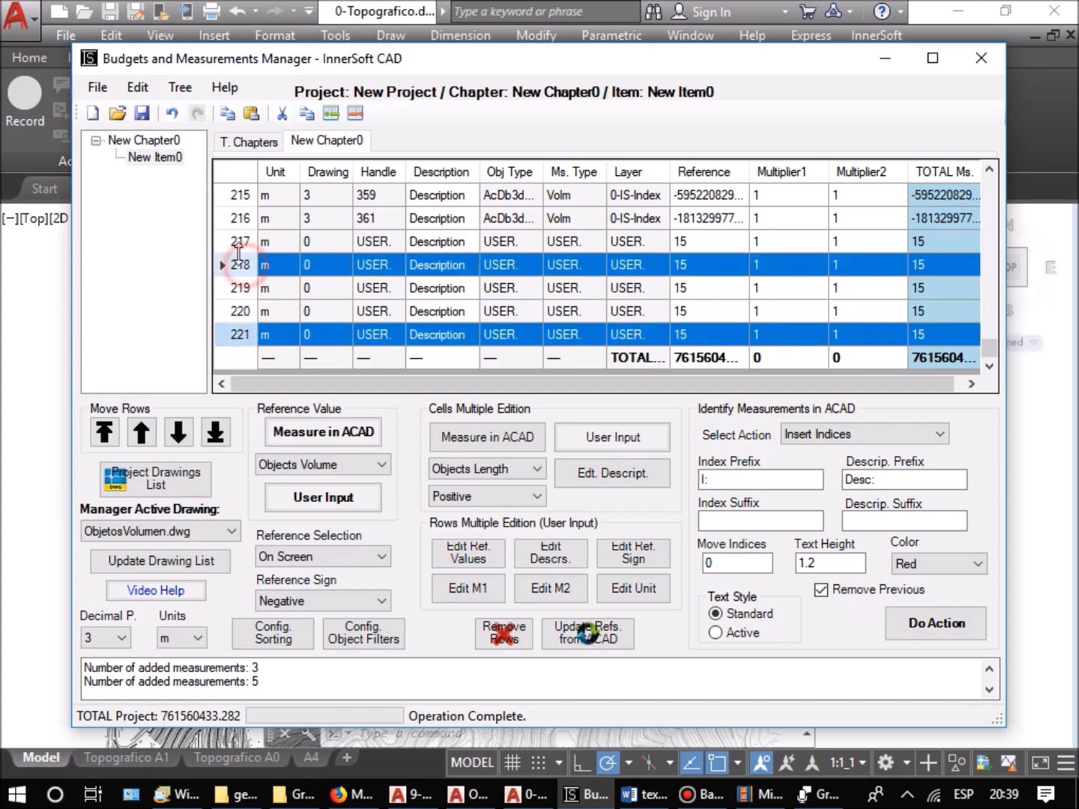
pyautogui.keyDown('ctrl'); pyautogui.click(239, 241); pyautogui.keyUp('ctrl')
pyautogui.keyDown('ctrl'); pyautogui.click(241, 199); pyautogui.keyUp('ctrl')
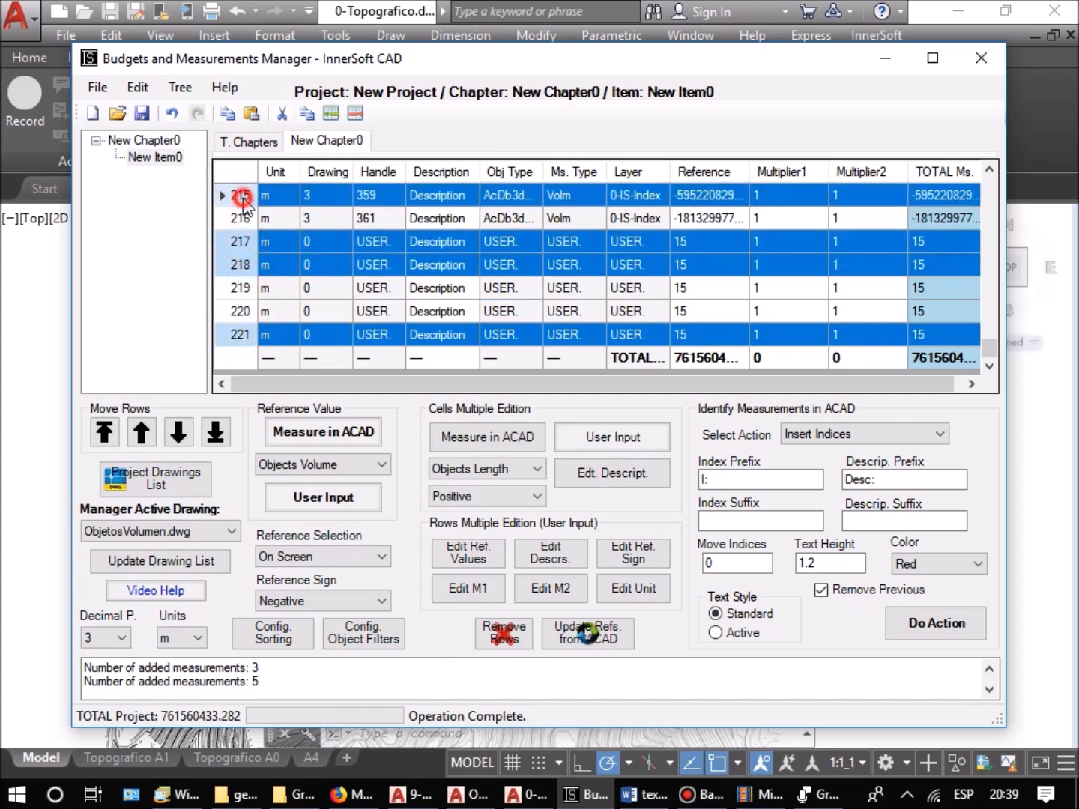
pyautogui.click(555, 558)
pyautogui.write('sfgsdgsdfg')
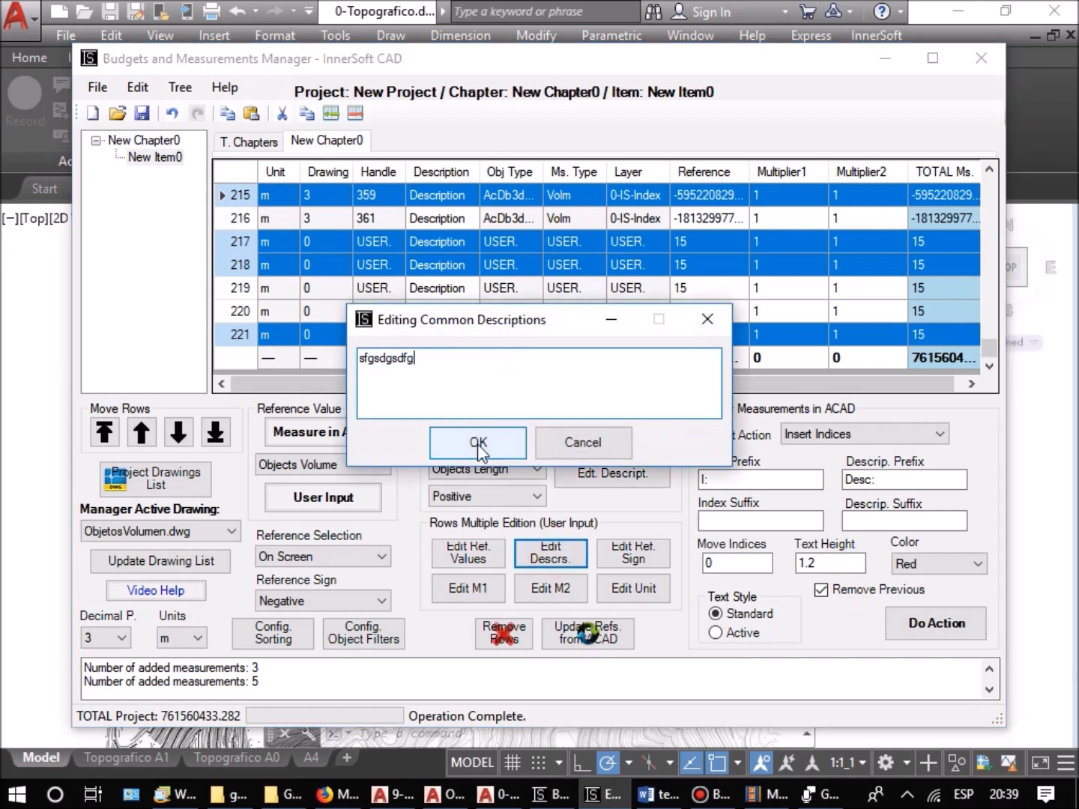
pyautogui.click(477, 443)
# Step: Change the reference sign of the selected rows to Negative
pyautogui.click(636, 557)
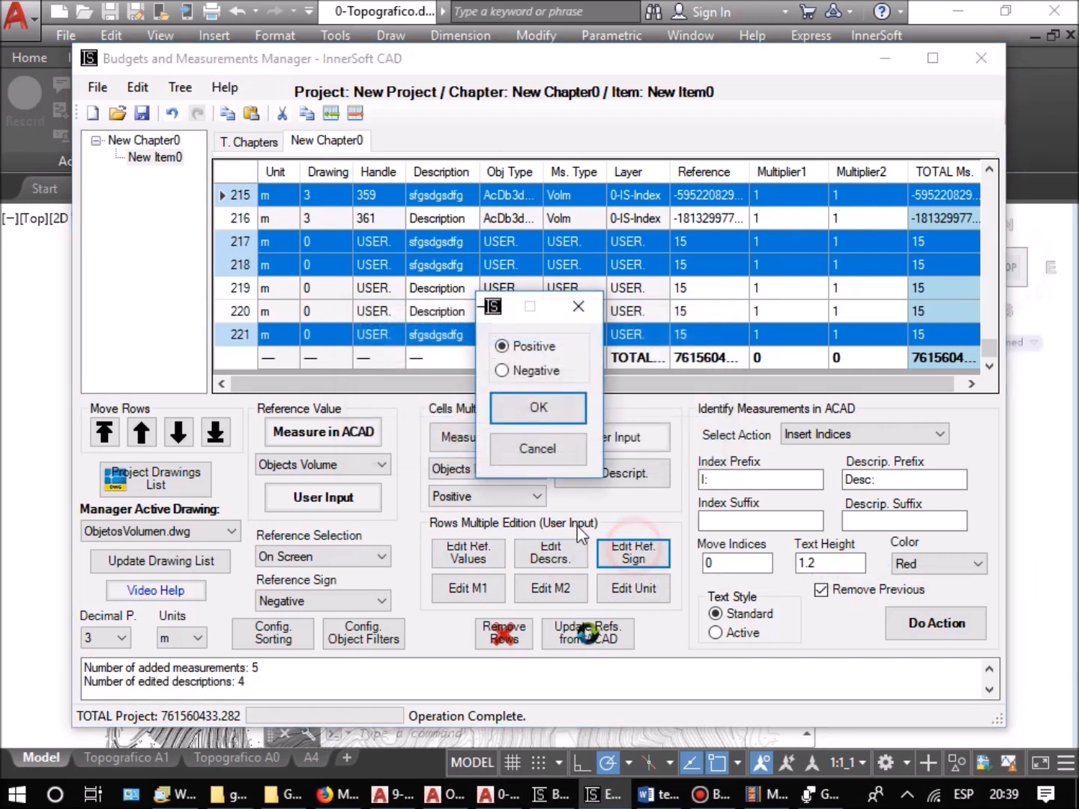
pyautogui.click(512, 371)
pyautogui.click(538, 412)
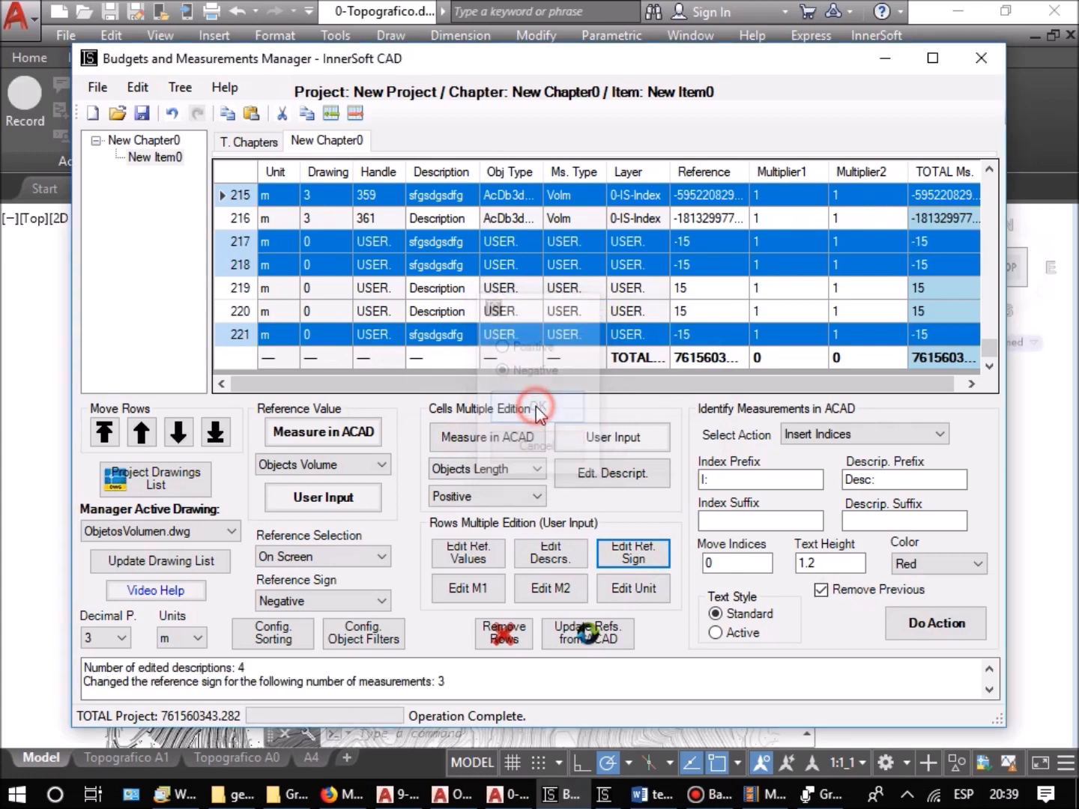
# Step: Set the unit of measurement of the selected rows to m2
pyautogui.click(633, 588)
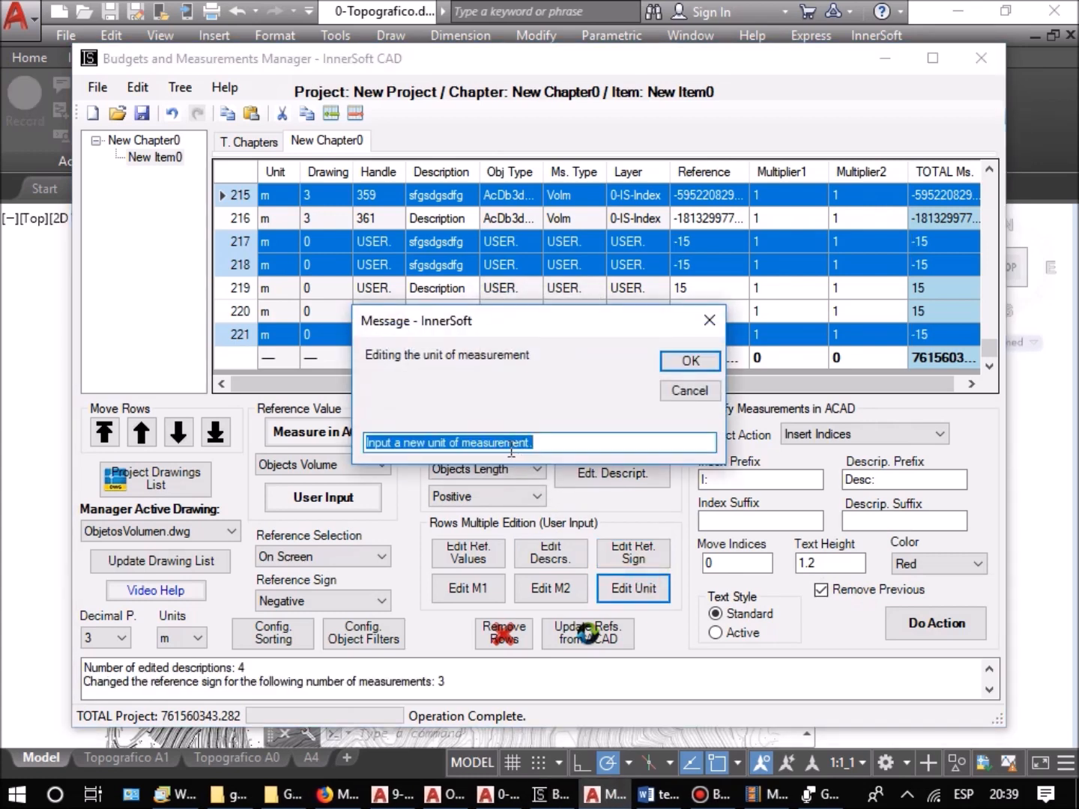
pyautogui.write('m2')
pyautogui.press('Return')
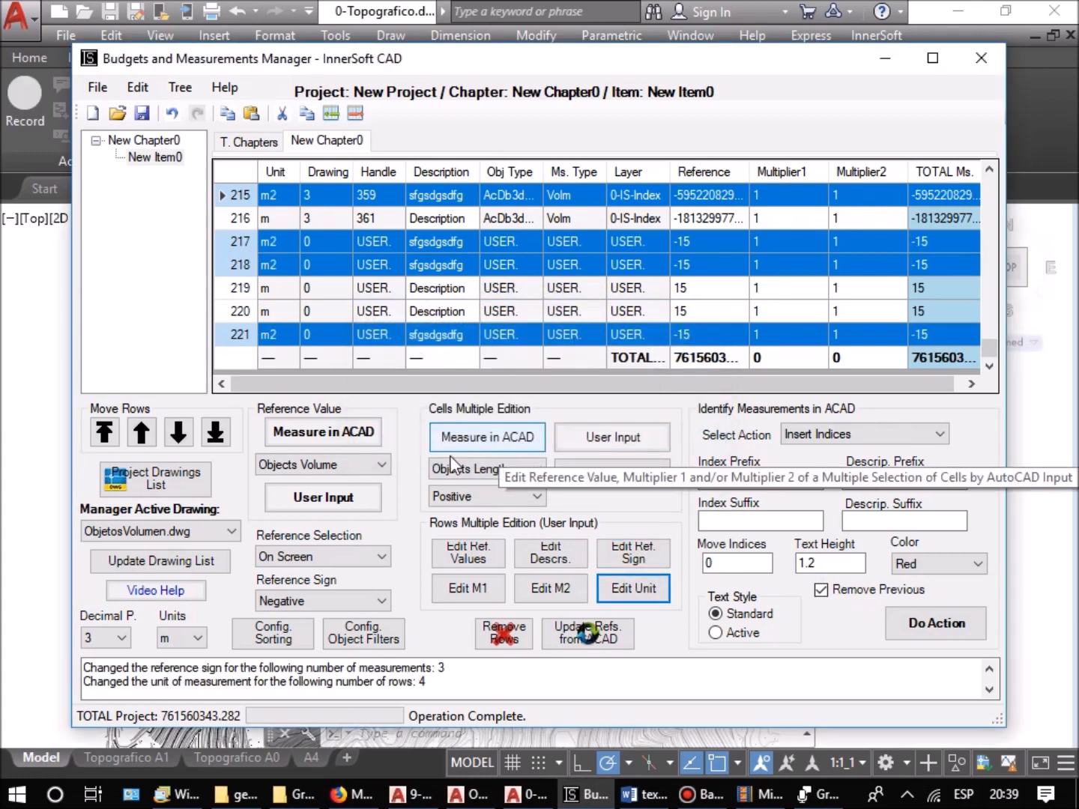
# Step: Set the reference value to 12 and Multiplier1 to 22 for the selected rows
pyautogui.click(487, 555)
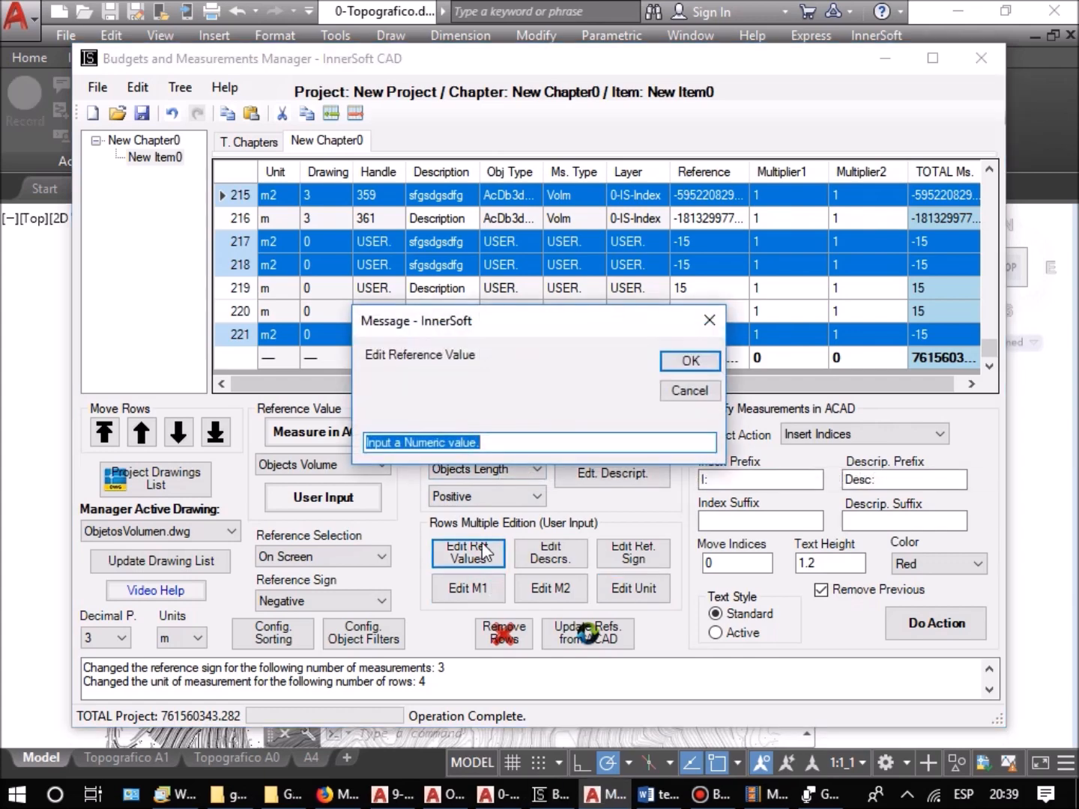
pyautogui.write('12')
pyautogui.press('Return')
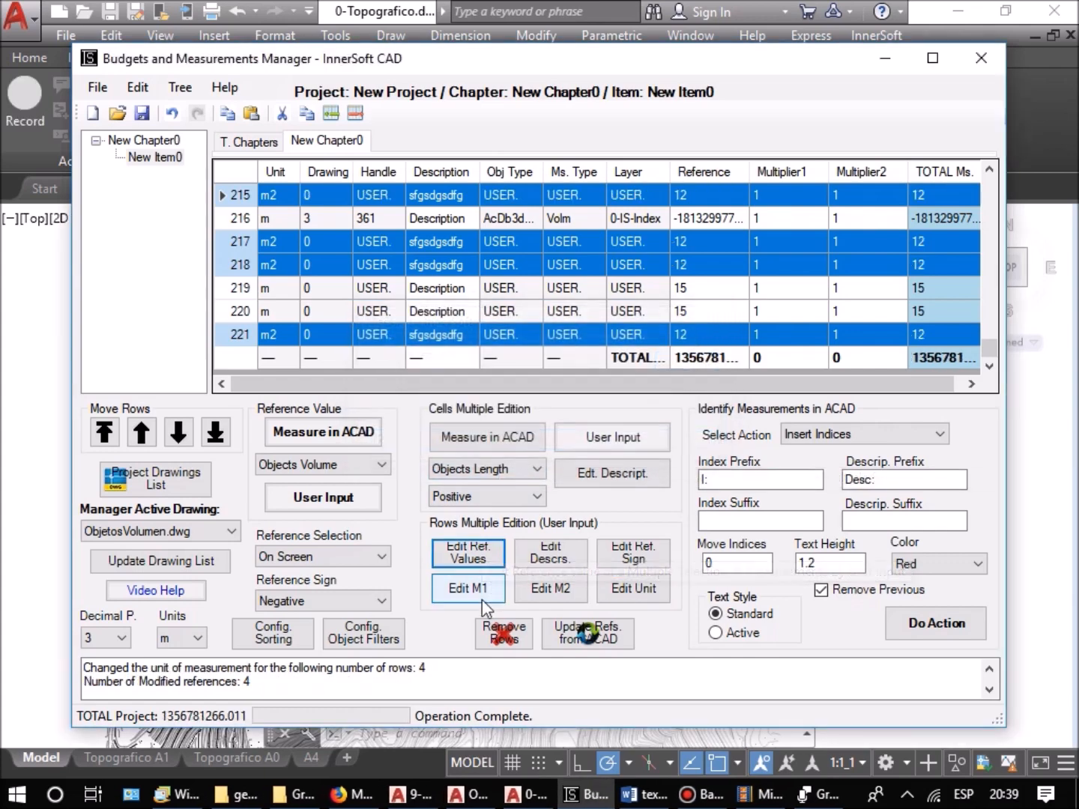
pyautogui.click(483, 592)
pyautogui.write('22')
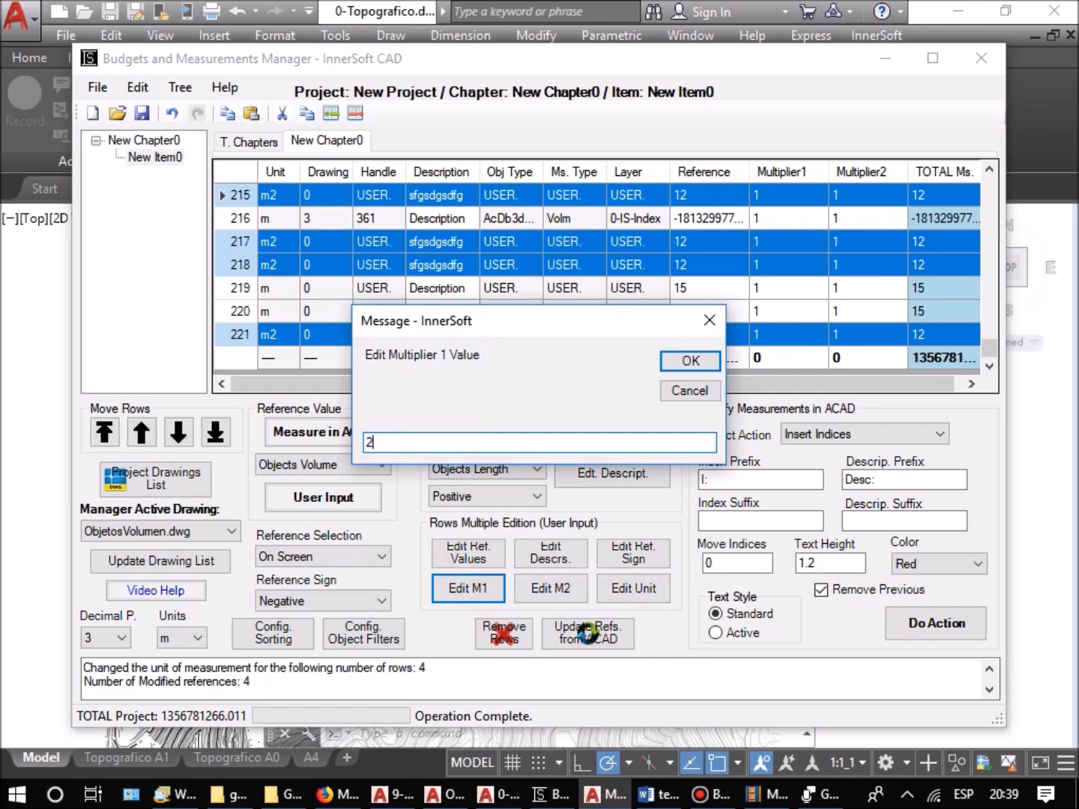
pyautogui.press('Return')
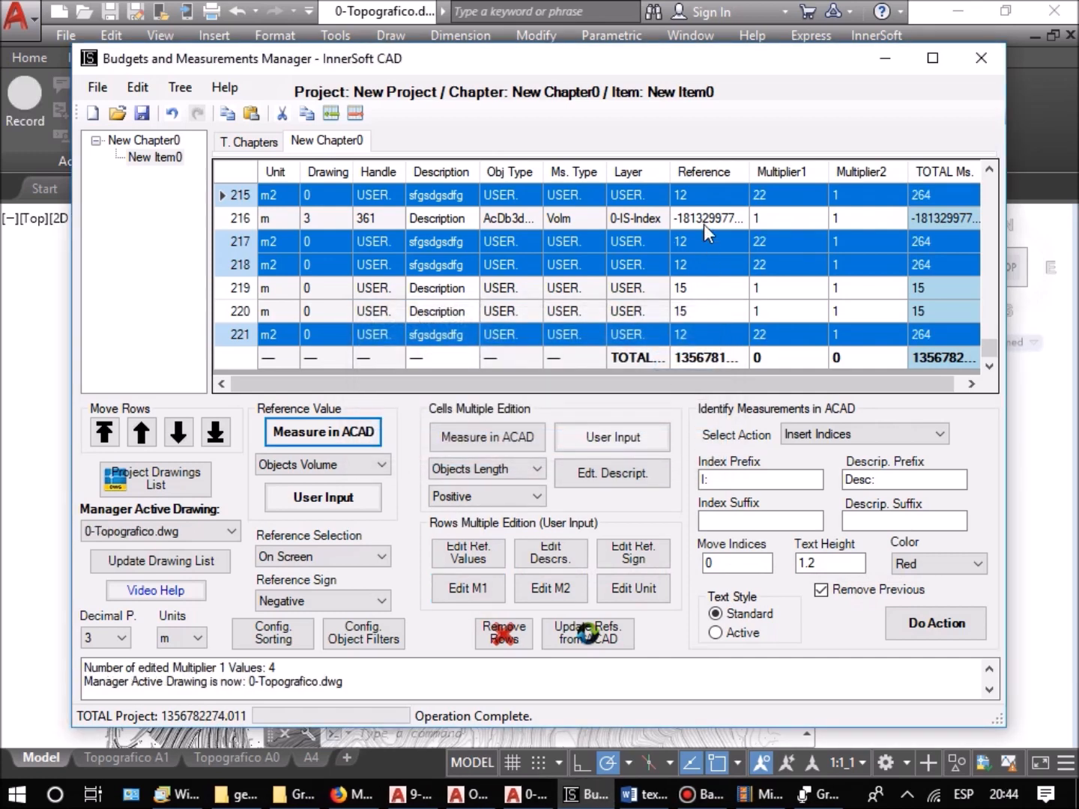
# Step: Set the Reference cells of rows 215, 218 and 221, Multiplier1 of rows 216 and 220, and Multiplier2 of row 218 to 15
pyautogui.click(701, 195)
pyautogui.keyDown('ctrl'); pyautogui.click(763, 219); pyautogui.keyUp('ctrl')
pyautogui.keyDown('ctrl'); pyautogui.click(710, 265); pyautogui.keyUp('ctrl')
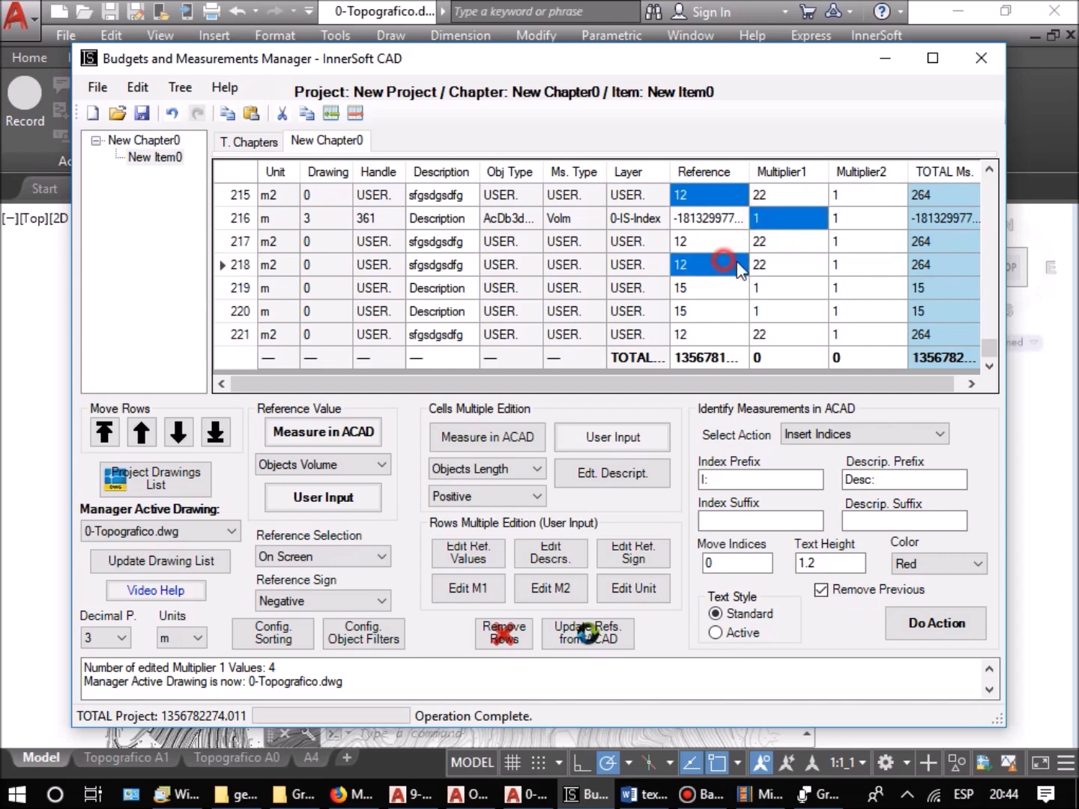
pyautogui.keyDown('ctrl'); pyautogui.click(840, 266); pyautogui.keyUp('ctrl')
pyautogui.keyDown('ctrl'); pyautogui.click(793, 310); pyautogui.keyUp('ctrl')
pyautogui.keyDown('ctrl'); pyautogui.click(718, 335); pyautogui.keyUp('ctrl')
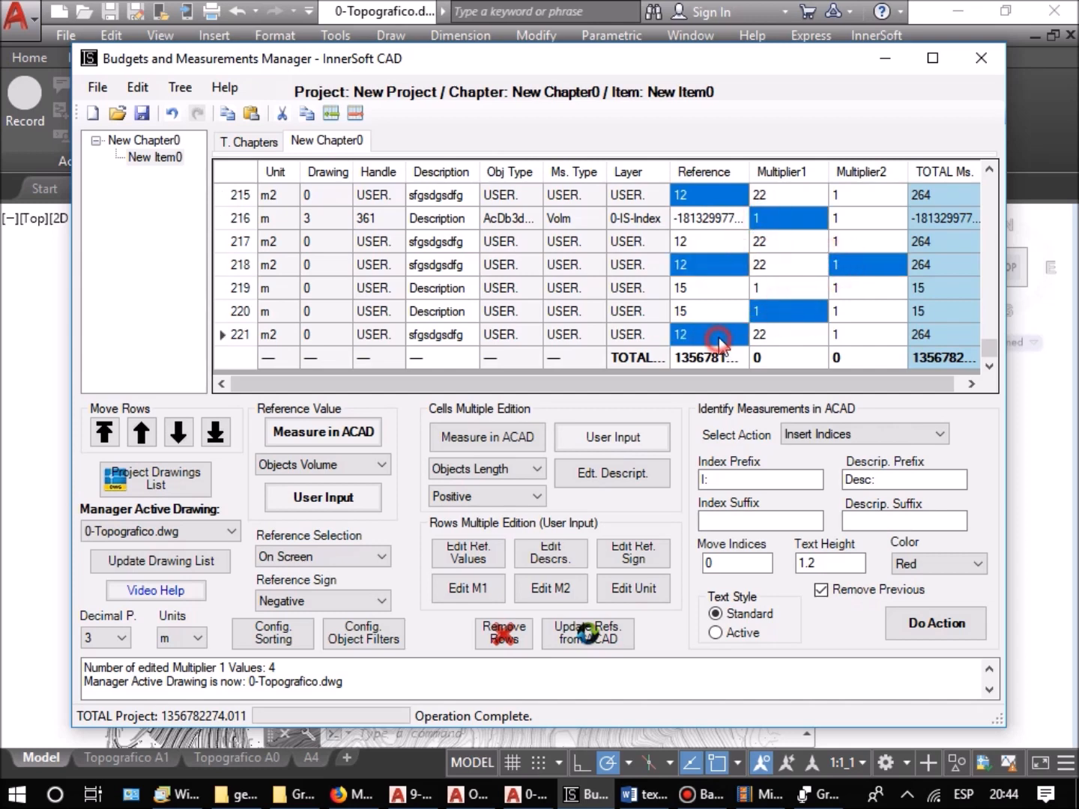
pyautogui.click(632, 439)
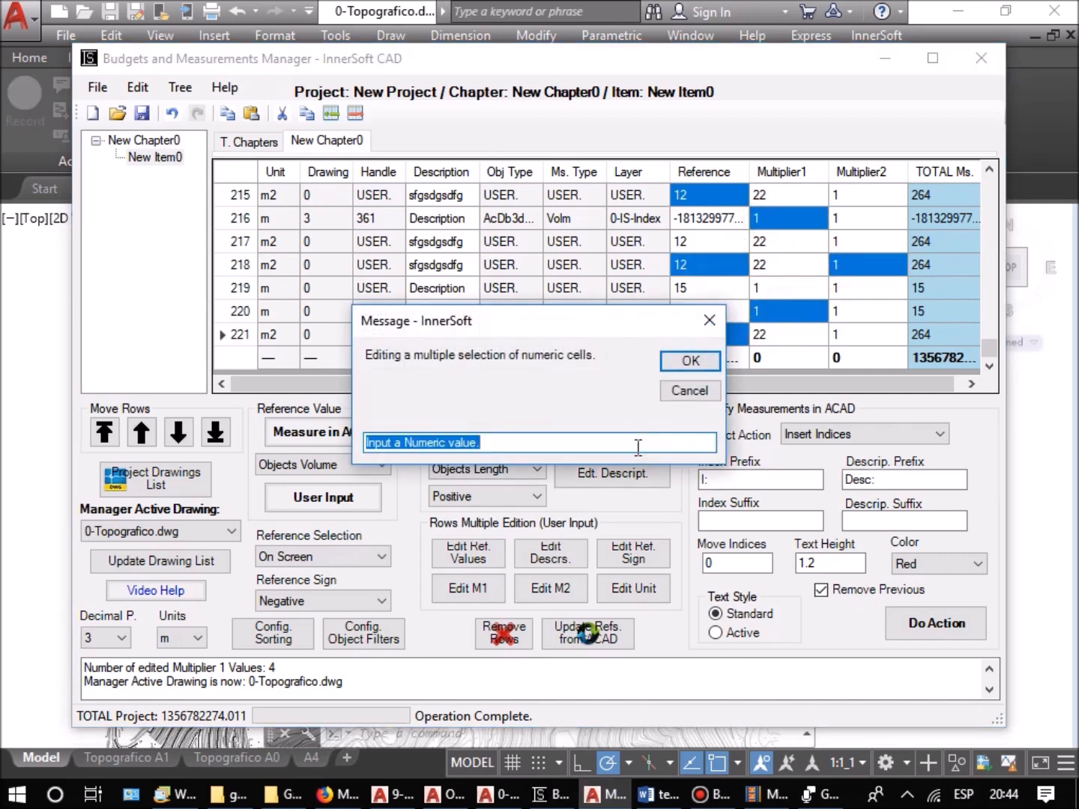
pyautogui.write('15')
pyautogui.press('Return')
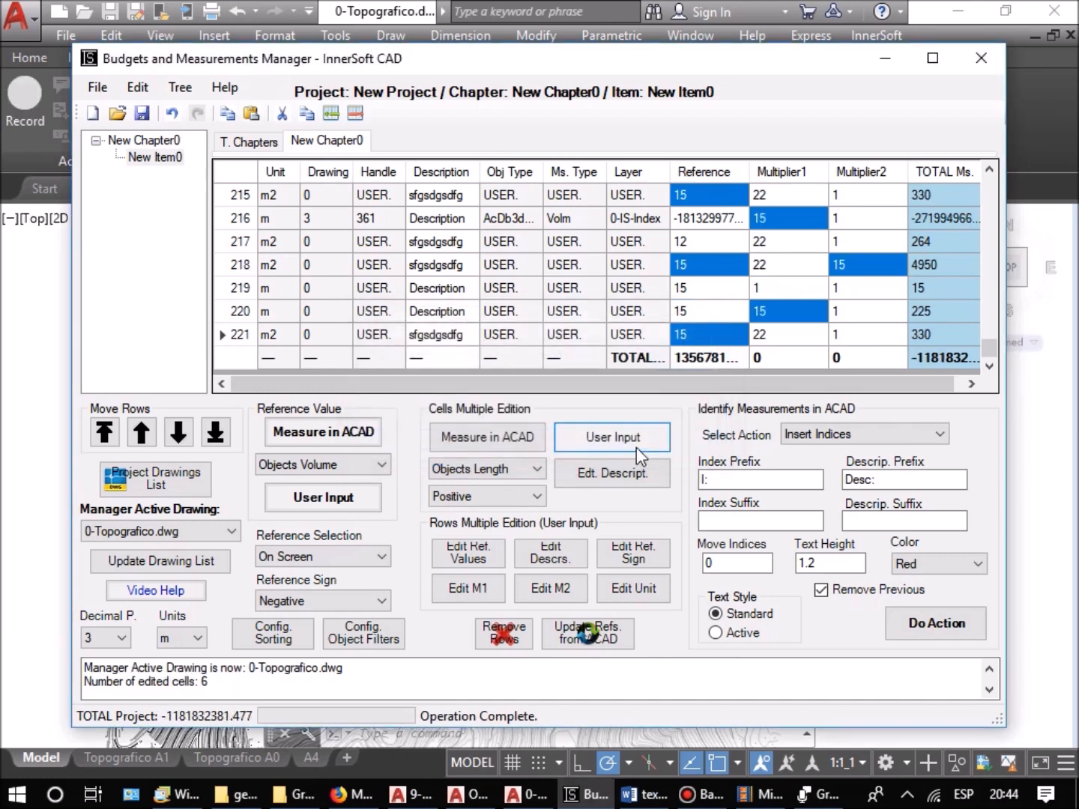
# Step: Fill the six selected cells with the object length of a contour line measured in the 0-Topografico drawing
pyautogui.click(487, 469)
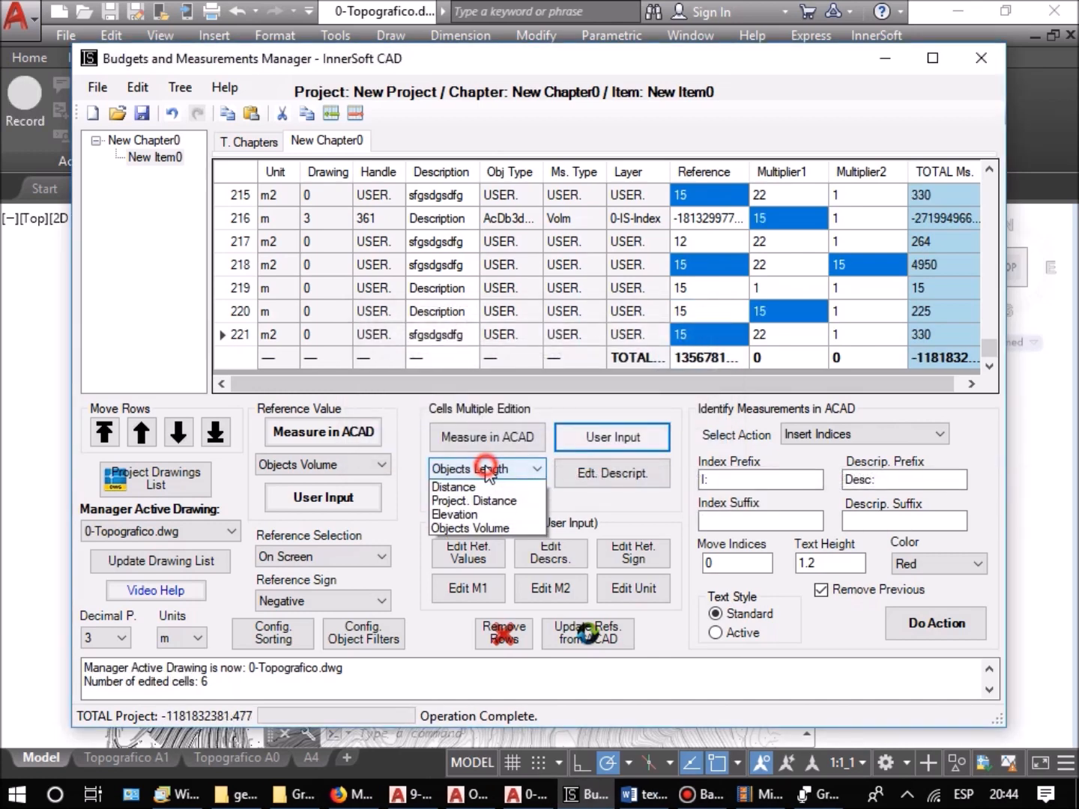
pyautogui.click(488, 471)
pyautogui.click(491, 437)
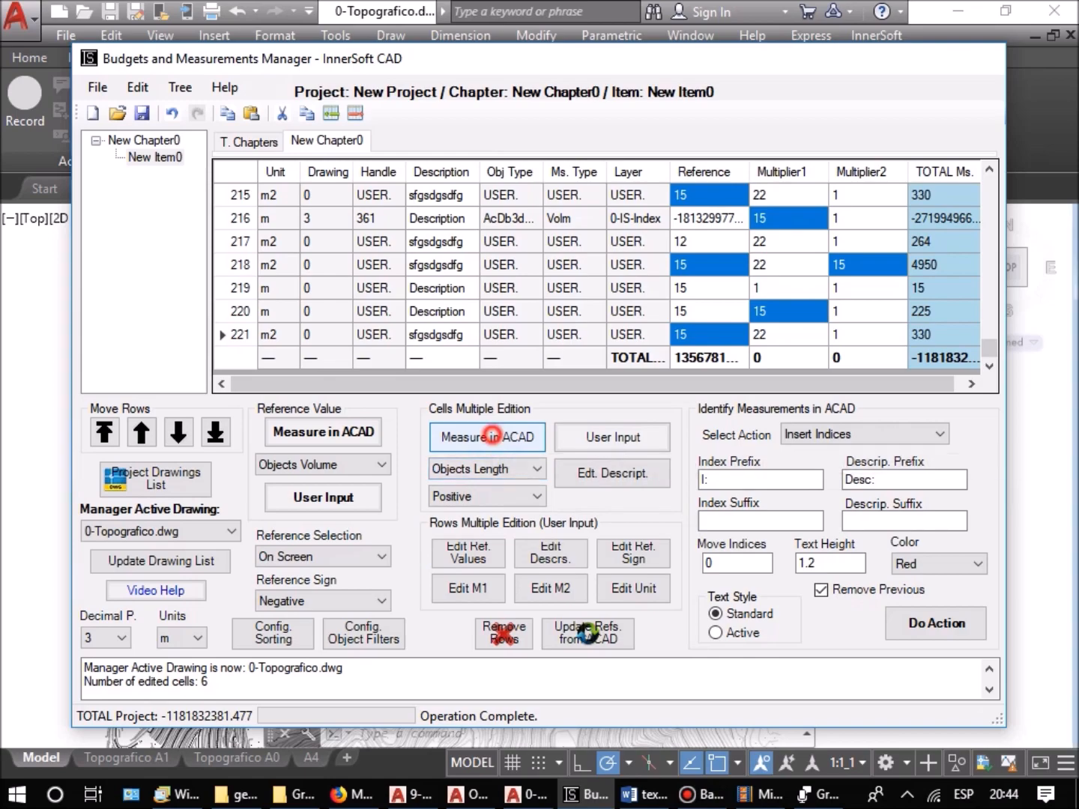
pyautogui.scroll(4, 778, 360)
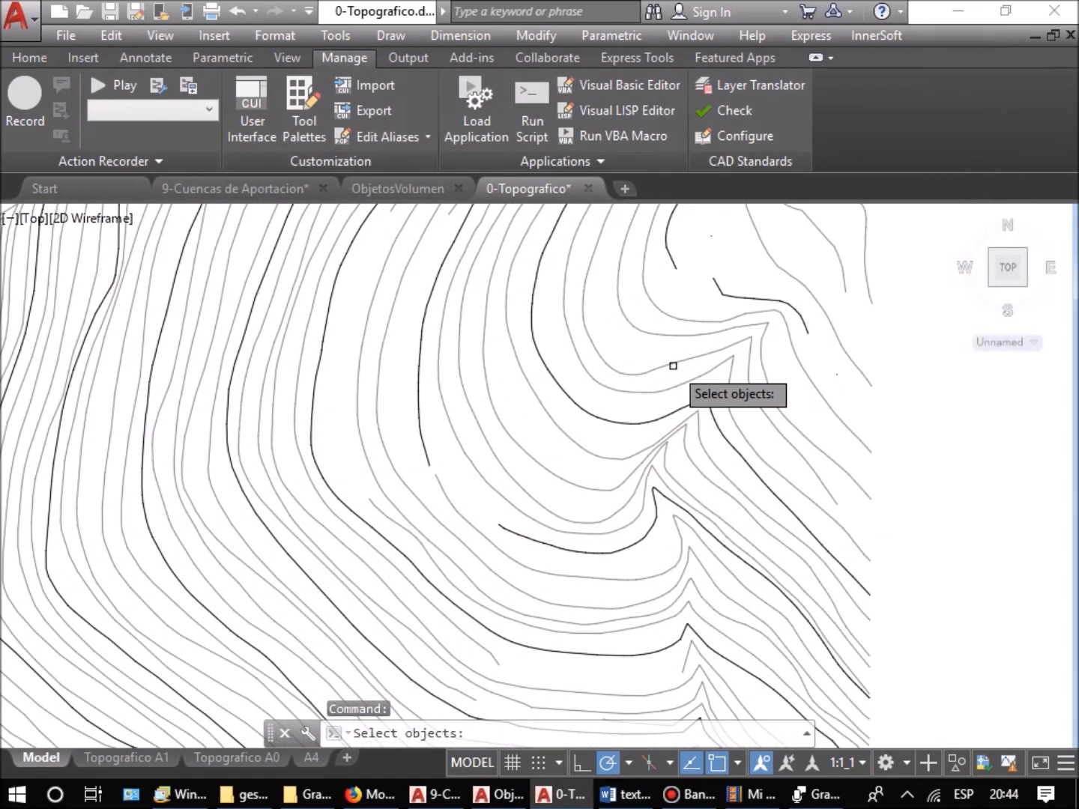
pyautogui.click(672, 365)
pyautogui.press('Return')
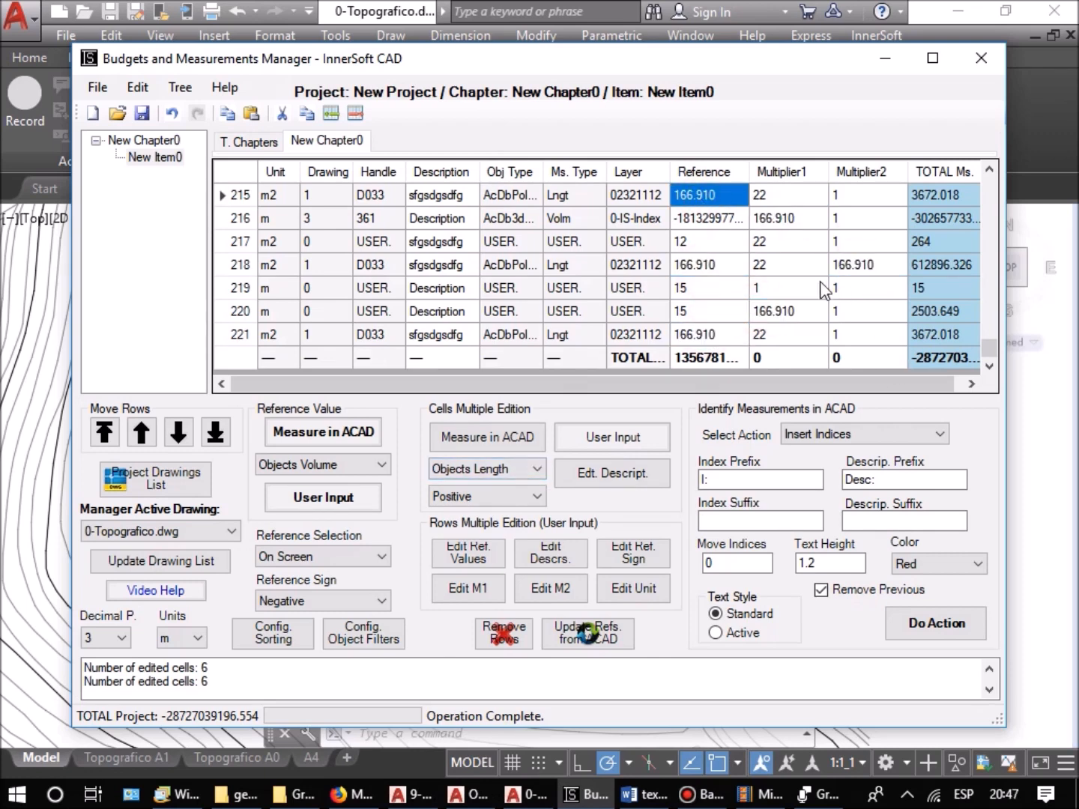
# Step: Set the Reference of row 194 to 43 and of row 195 to 54
pyautogui.scroll(8, 794, 300)
pyautogui.click(713, 272)
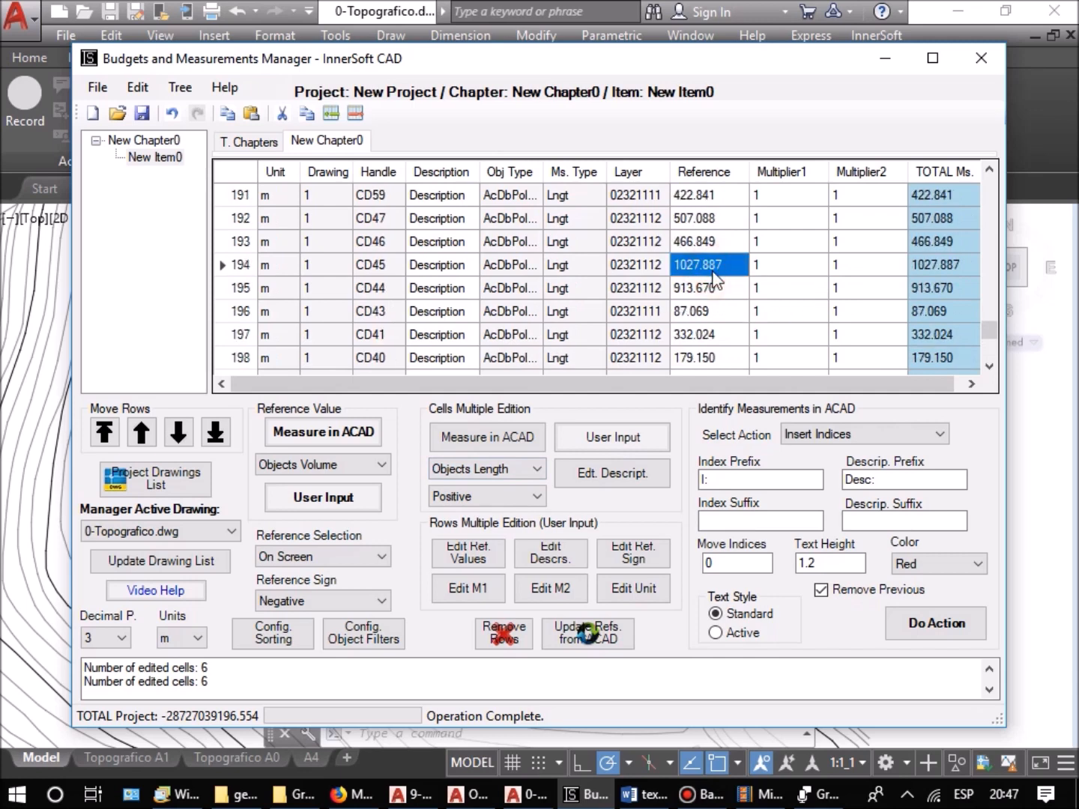
pyautogui.write('43')
pyautogui.press('Return')
pyautogui.write('54')
pyautogui.press('Return')
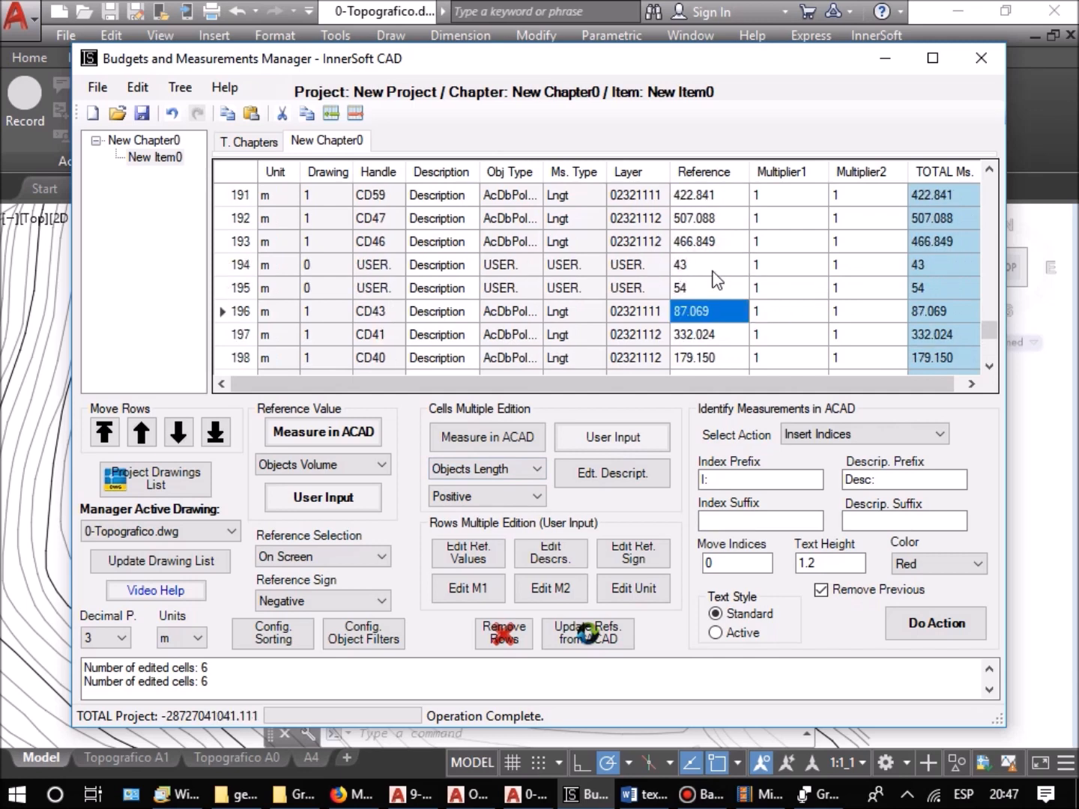
# Step: Set Multiplier1 of row 196 to 55 and Multiplier2 of row 197 to 34
pyautogui.press('Tab')
pyautogui.write('55')
pyautogui.press('Return')
pyautogui.press('Tab')
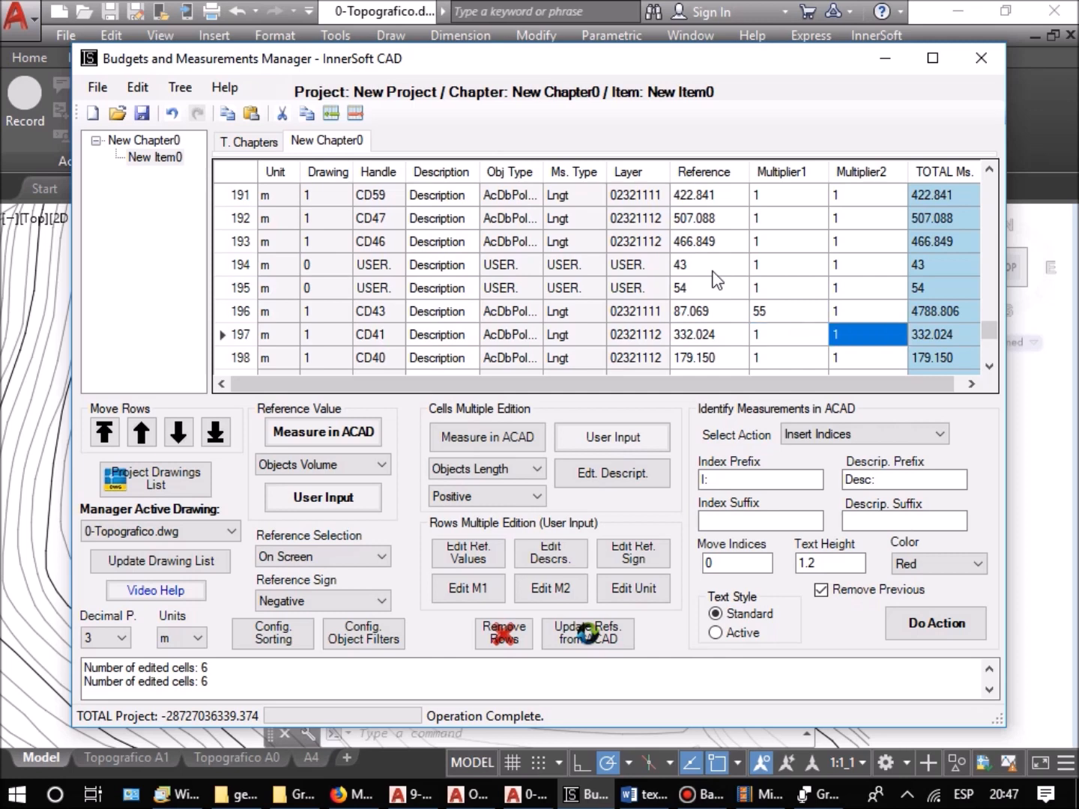
pyautogui.write('34')
pyautogui.press('Return')
# Step: Set the Reference of row 198 to 44
pyautogui.press('Left')
pyautogui.press('Left')
pyautogui.press('Left')
pyautogui.press('Right')
pyautogui.write('44')
pyautogui.press('Return')
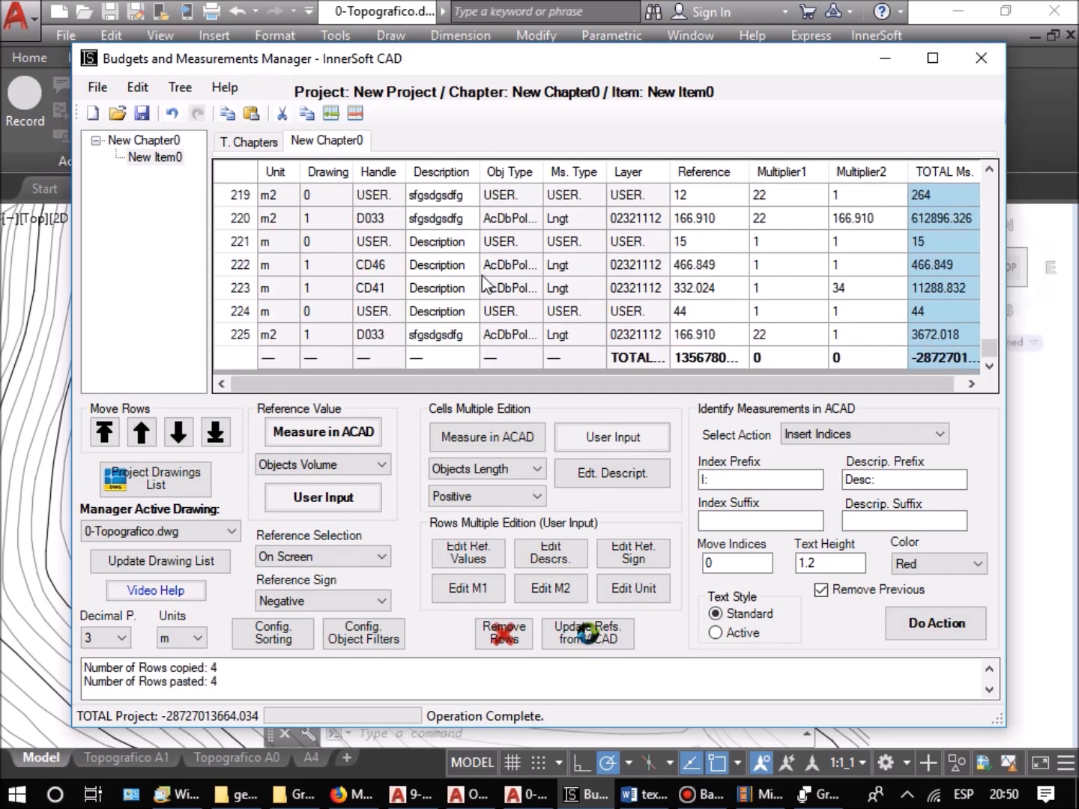
# Step: Copy measurement rows 211, 214, 215 and 216 and insert the copies above row 224
pyautogui.scroll(3, 352, 280)
pyautogui.click(245, 196)
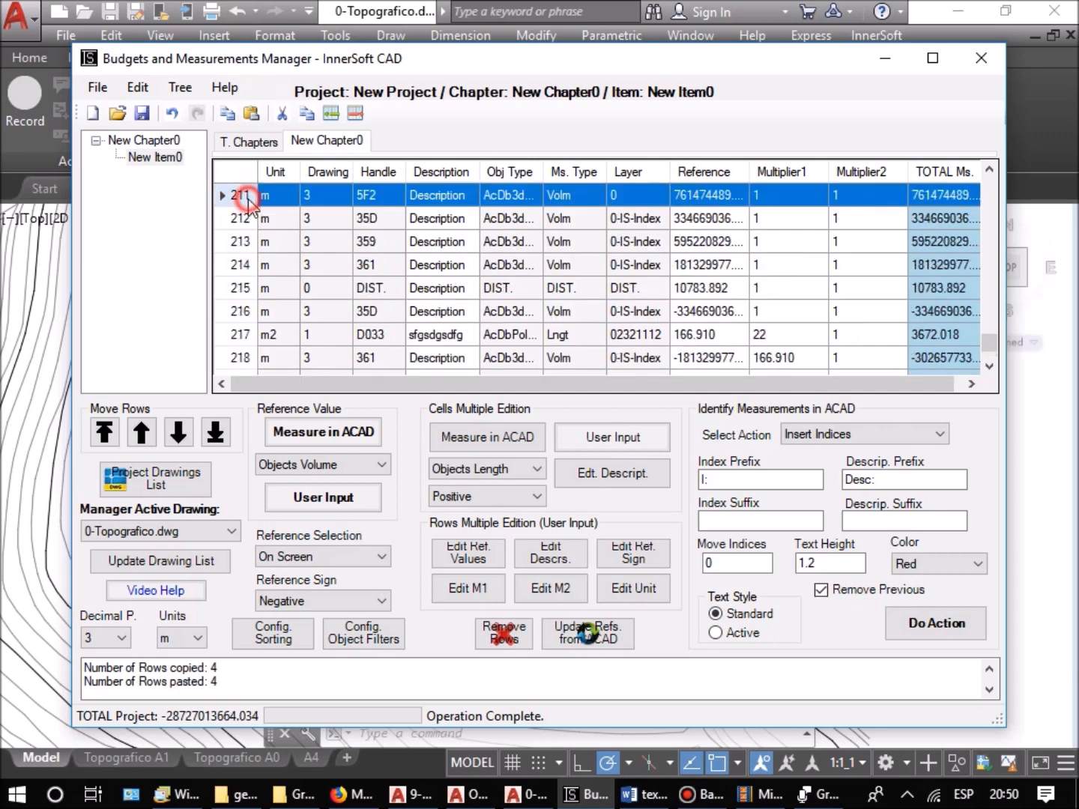
pyautogui.keyDown('ctrl'); pyautogui.click(240, 265); pyautogui.keyUp('ctrl')
pyautogui.keyDown('ctrl'); pyautogui.click(240, 287); pyautogui.keyUp('ctrl')
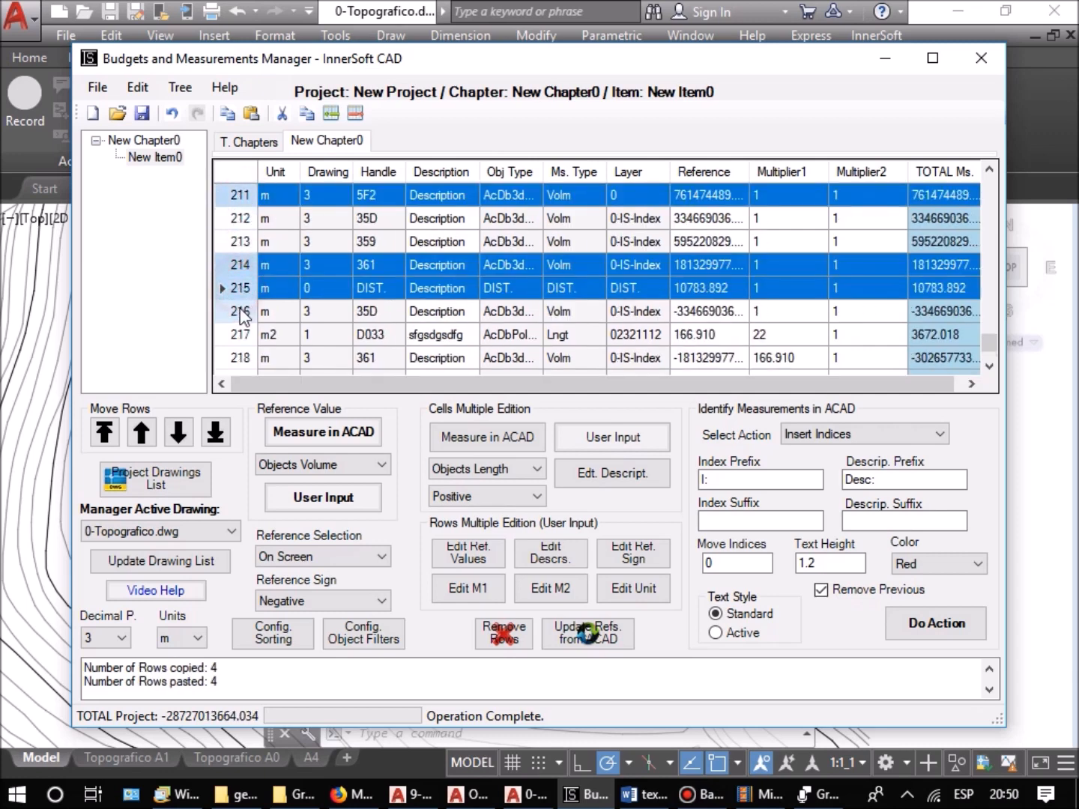
pyautogui.keyDown('ctrl'); pyautogui.click(240, 310); pyautogui.keyUp('ctrl')
pyautogui.click(307, 114)
pyautogui.click(239, 311)
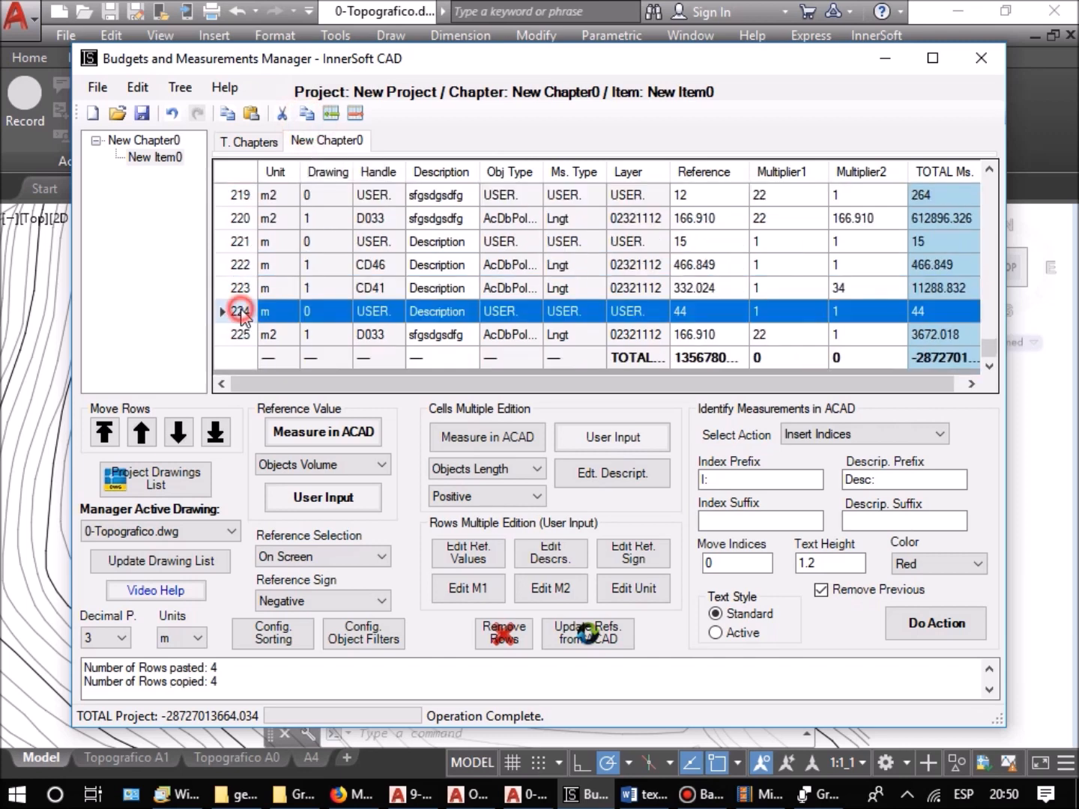
pyautogui.click(332, 116)
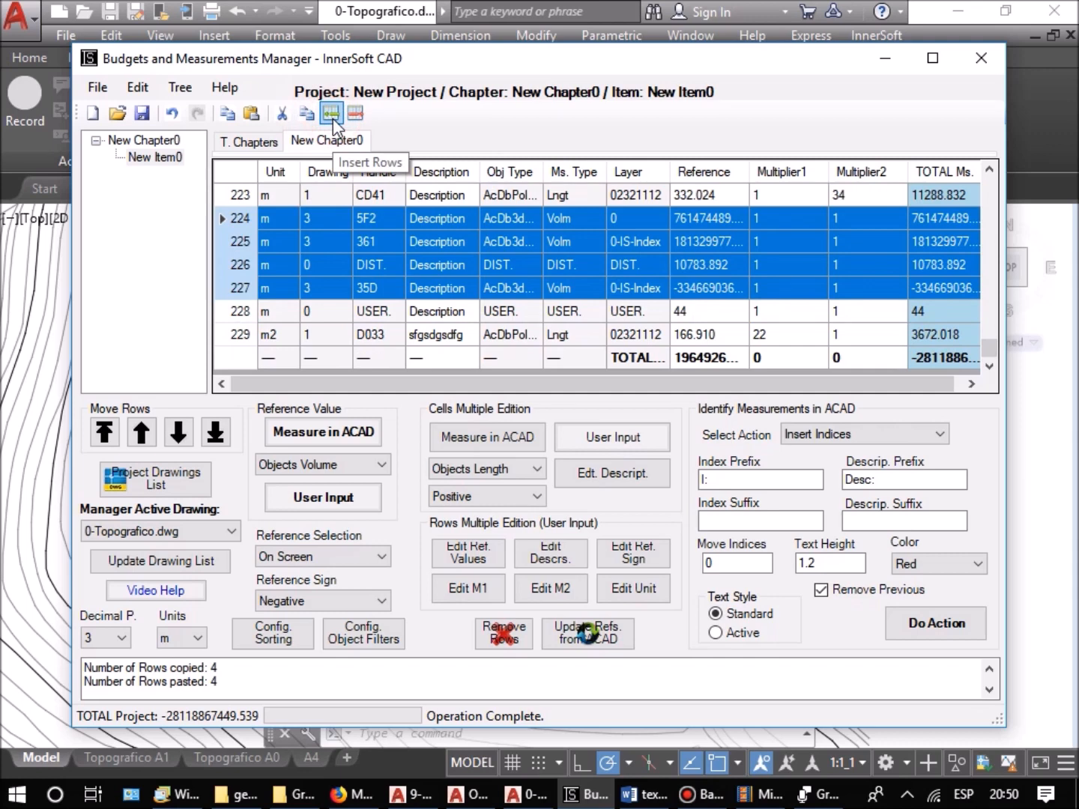
# Step: Move rows 224, 226 and 228 together to the start of the measurement table
pyautogui.click(282, 273)
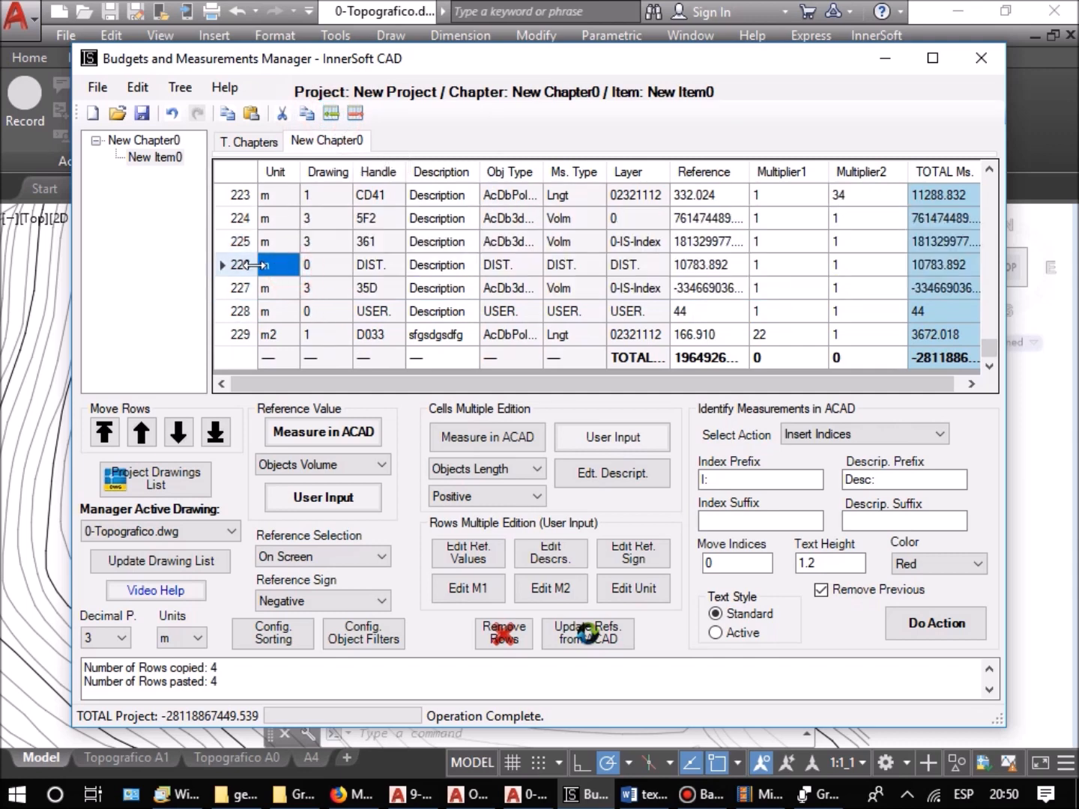
pyautogui.click(247, 264)
pyautogui.keyDown('ctrl'); pyautogui.click(241, 220); pyautogui.keyUp('ctrl')
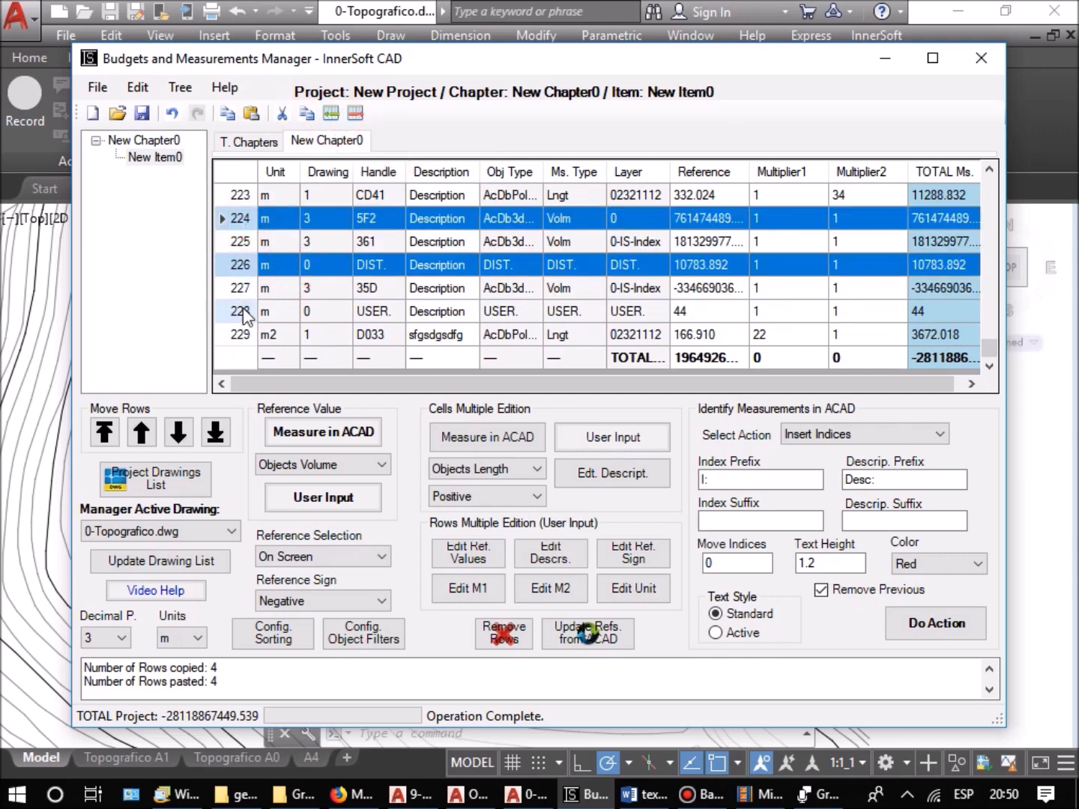
pyautogui.keyDown('ctrl'); pyautogui.click(241, 312); pyautogui.keyUp('ctrl')
pyautogui.click(106, 436)
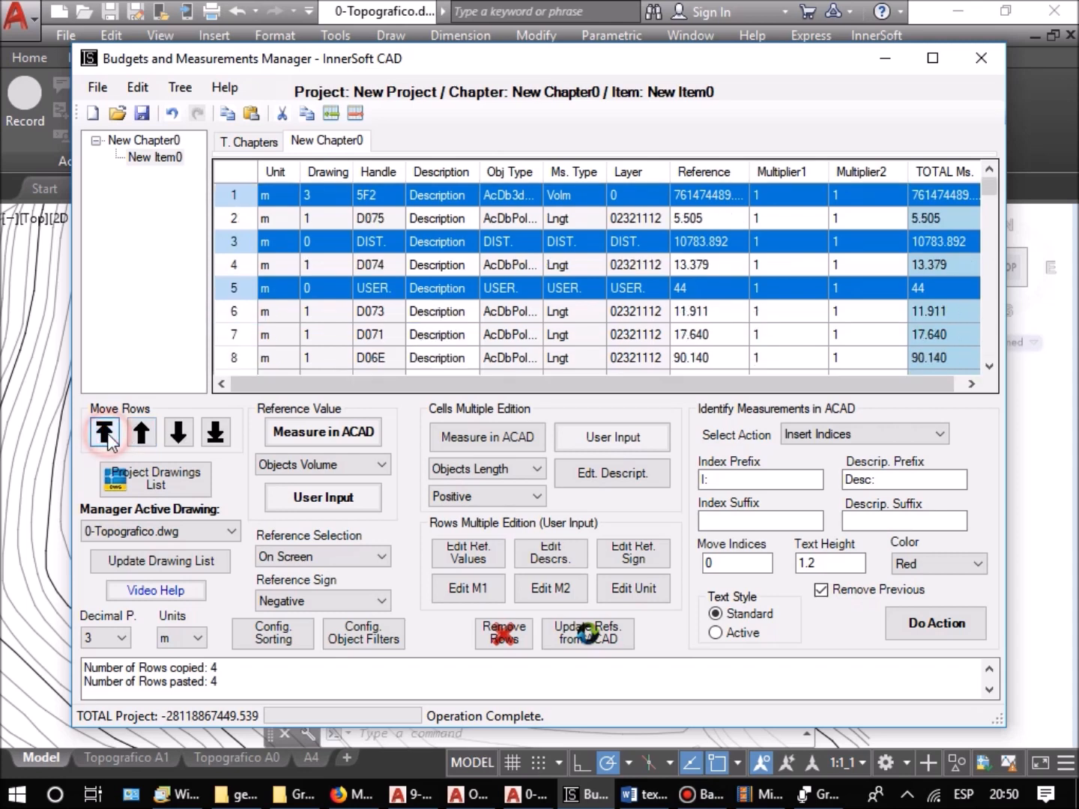
# Step: Move the three selected rows down the table to positions 9, 11 and 13
pyautogui.click(179, 435)
pyautogui.click(180, 435)
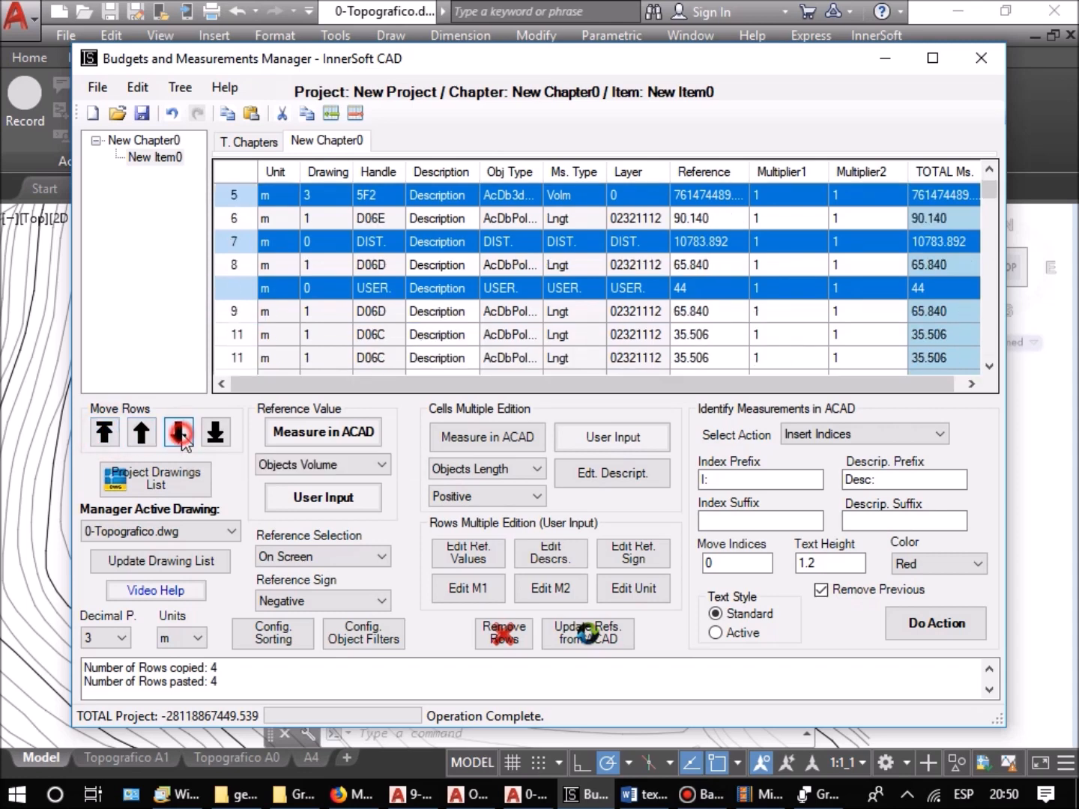
pyautogui.click(179, 433)
pyautogui.click(179, 433)
pyautogui.click(180, 434)
pyautogui.click(180, 434)
pyautogui.click(180, 433)
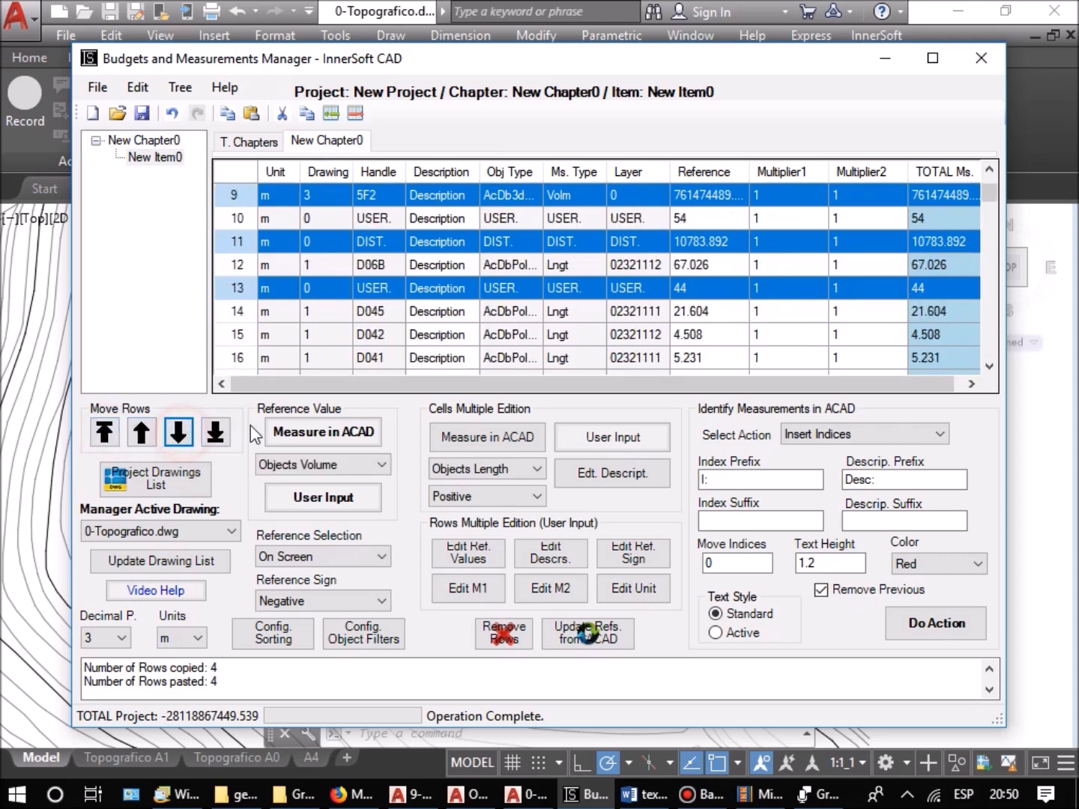
# Step: Copy the Description and Reference cells of rows 35 and 36, Multiplier2 of row 36, and the Reference of row 39
pyautogui.click(695, 289)
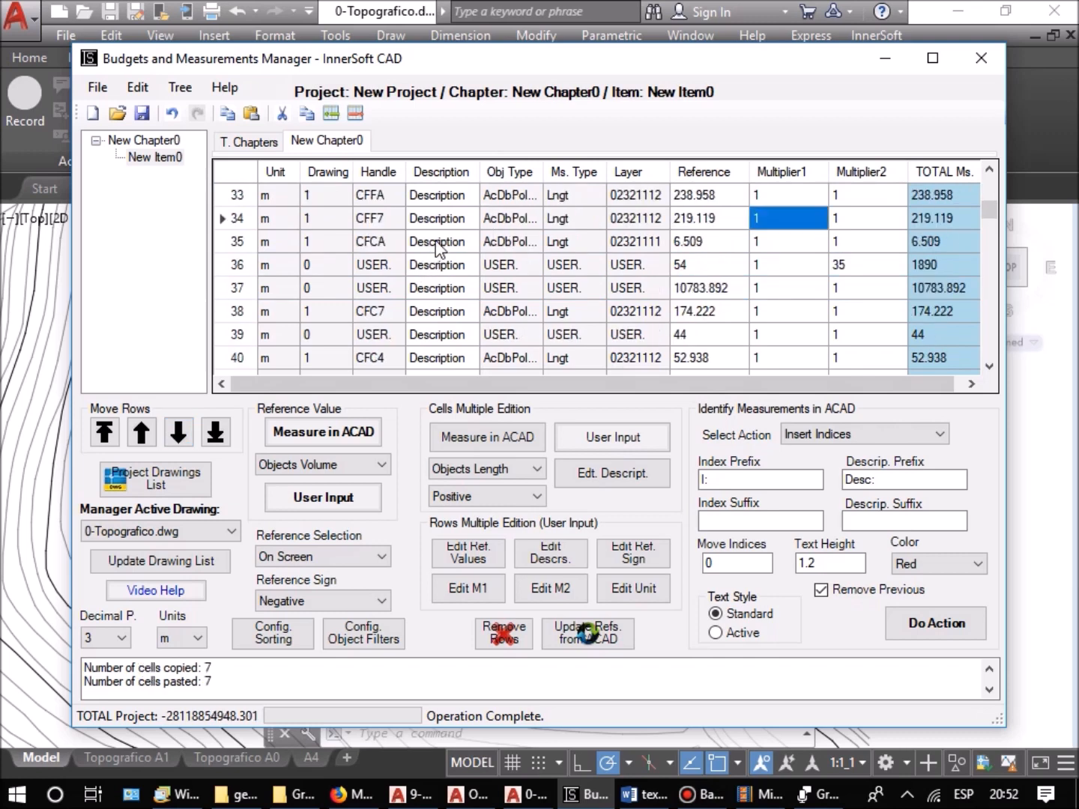
pyautogui.moveTo(437, 248); pyautogui.dragTo(438, 267)
pyautogui.keyDown('ctrl'); pyautogui.click(693, 333); pyautogui.keyUp('ctrl')
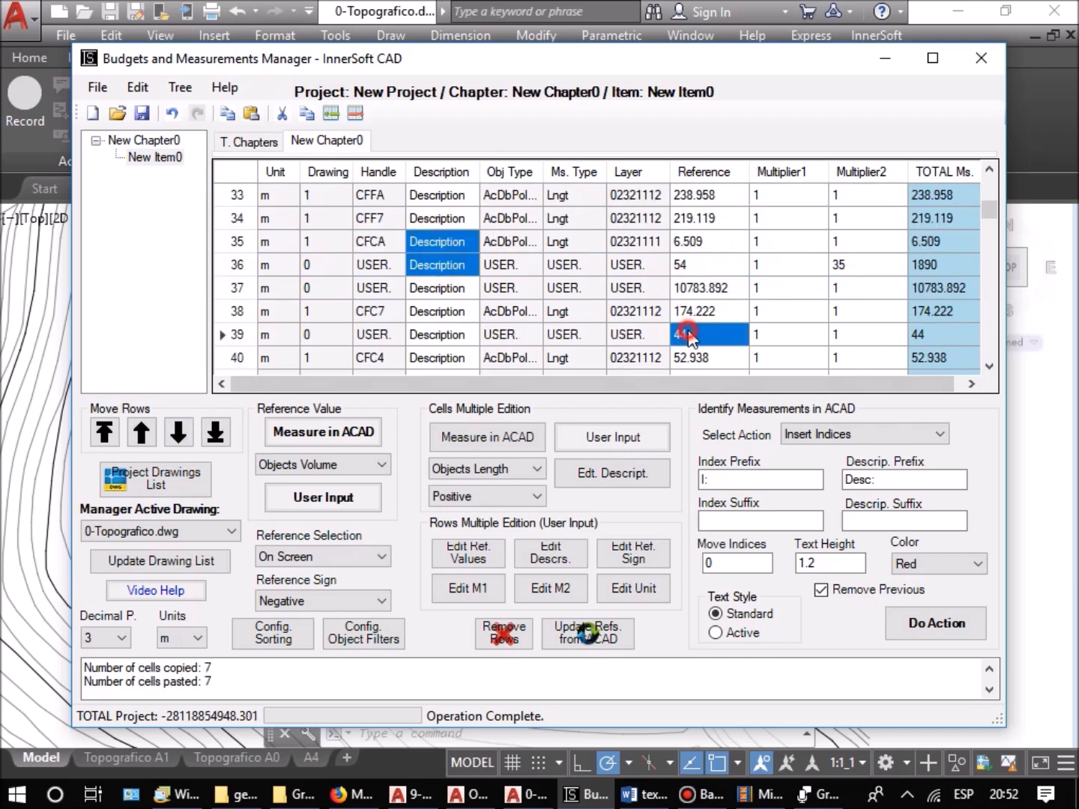
pyautogui.keyDown('ctrl'); pyautogui.click(693, 241); pyautogui.keyUp('ctrl')
pyautogui.keyDown('ctrl'); pyautogui.click(697, 263); pyautogui.keyUp('ctrl')
pyautogui.keyDown('ctrl'); pyautogui.click(839, 265); pyautogui.keyUp('ctrl')
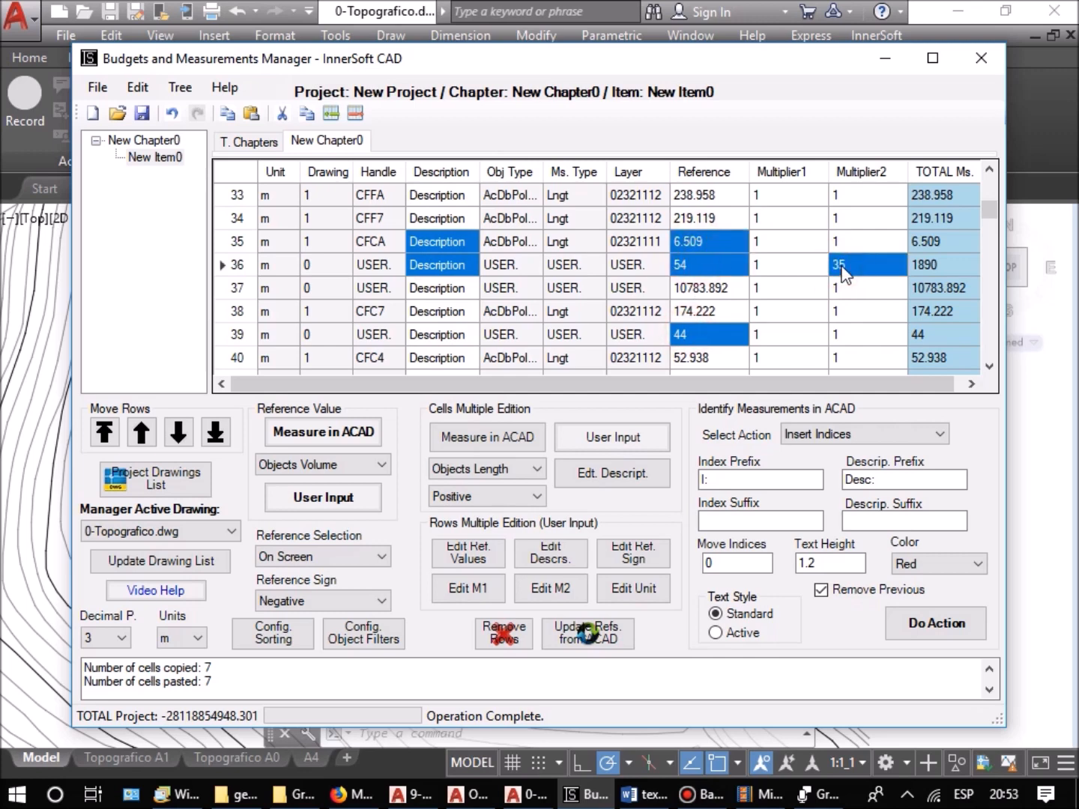
pyautogui.click(226, 115)
# Step: Paste the copied cells starting at the Description cell of row 75
pyautogui.scroll(-7, 447, 224)
pyautogui.scroll(-7, 447, 225)
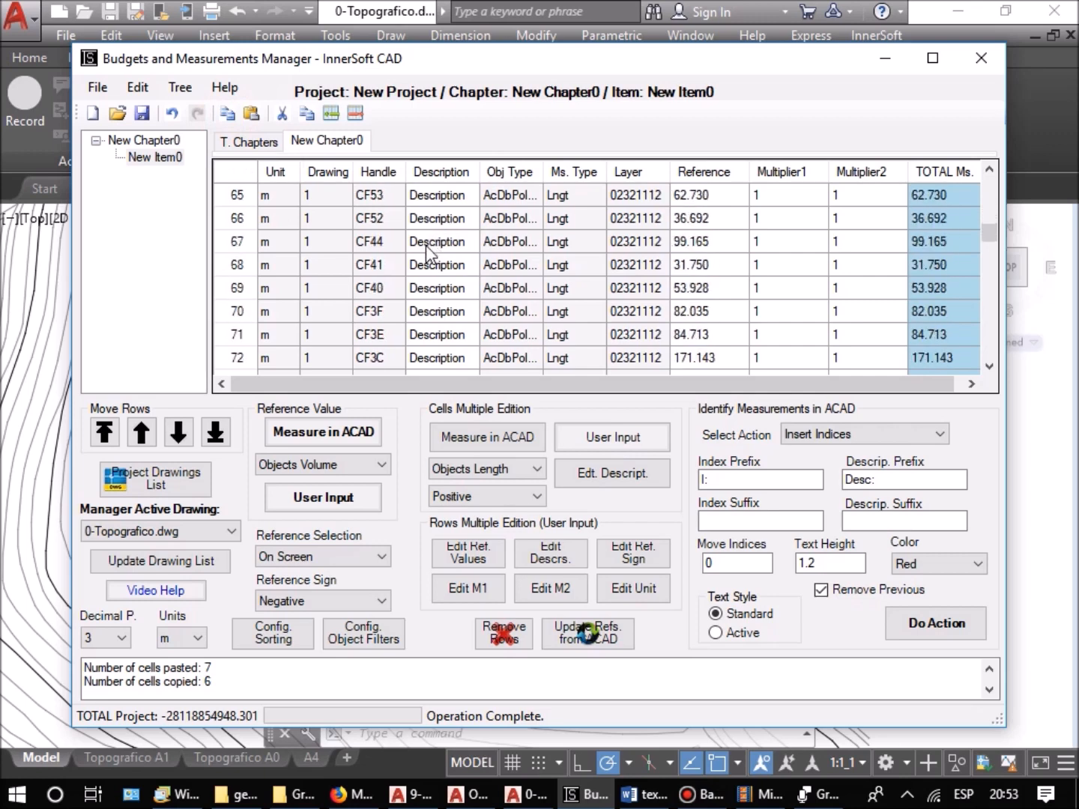
pyautogui.click(429, 241)
pyautogui.click(252, 113)
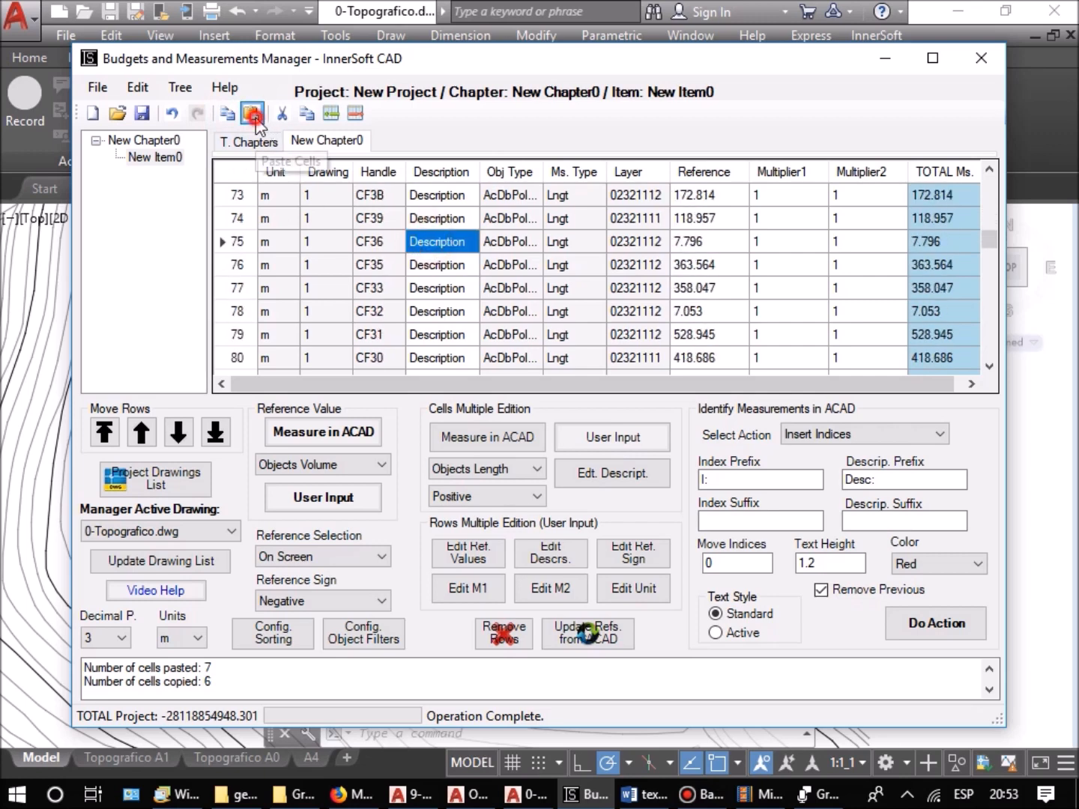
pyautogui.click(843, 264)
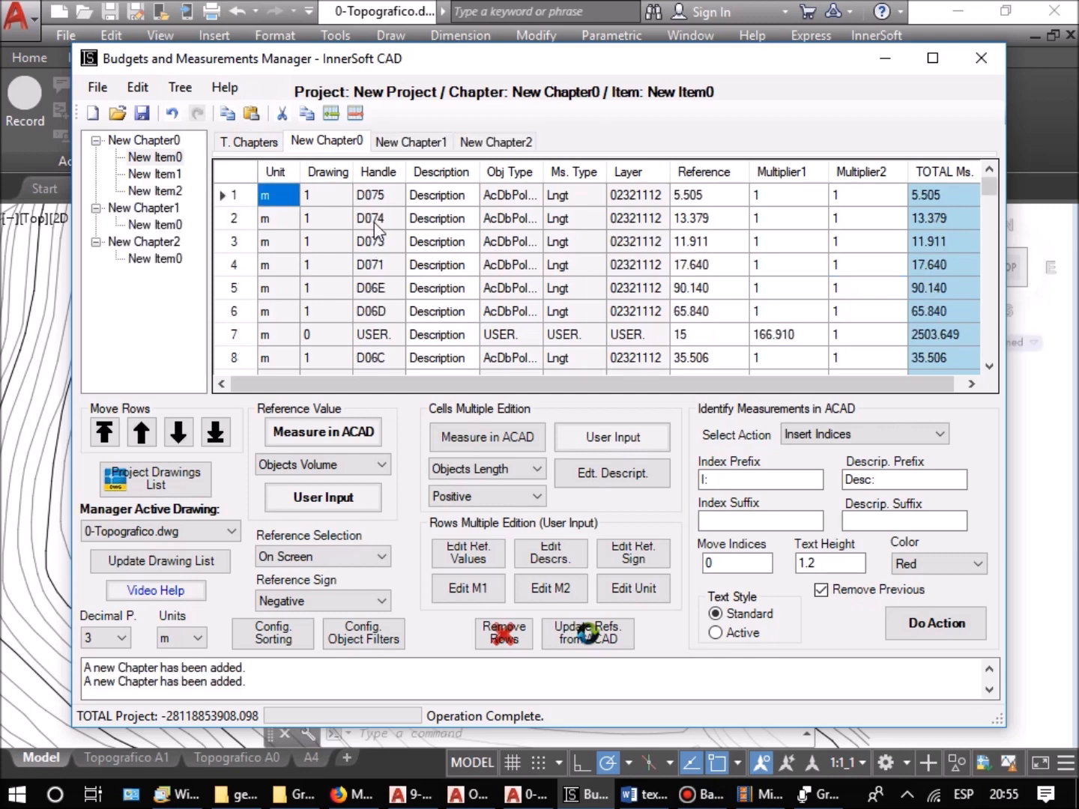
# Step: Copy the New Item0 row in New Chapter0 and insert it twice above New Item2
pyautogui.click(338, 147)
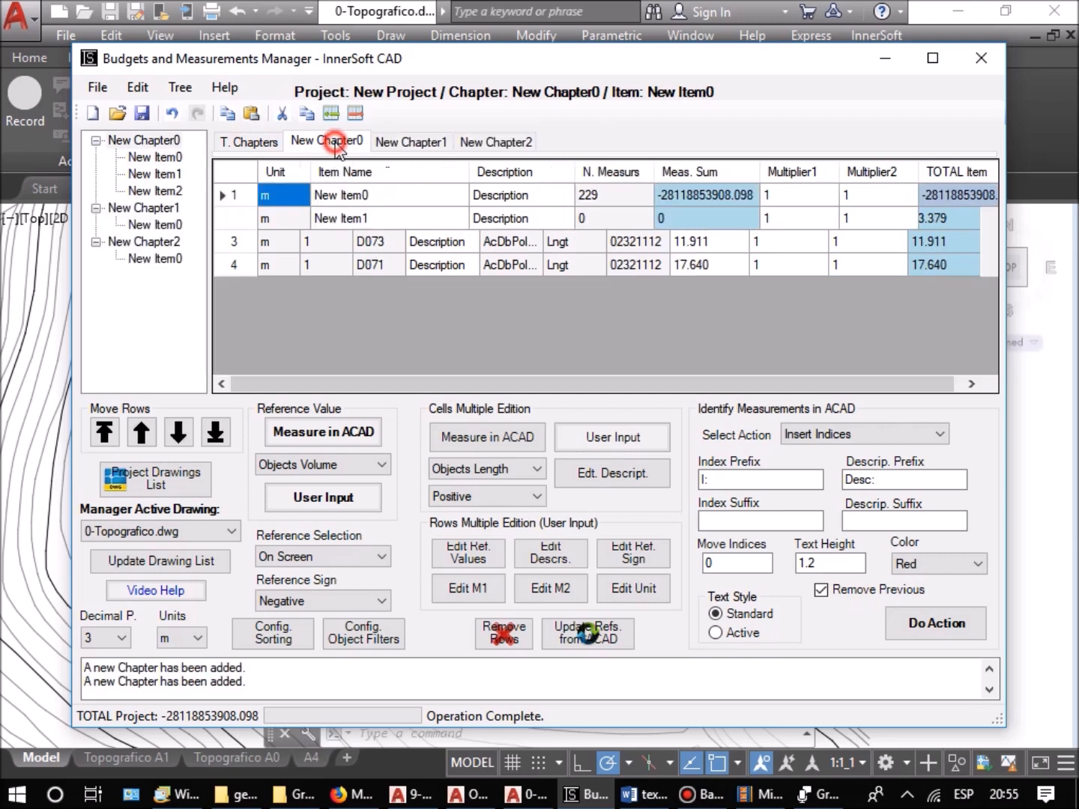
pyautogui.click(231, 197)
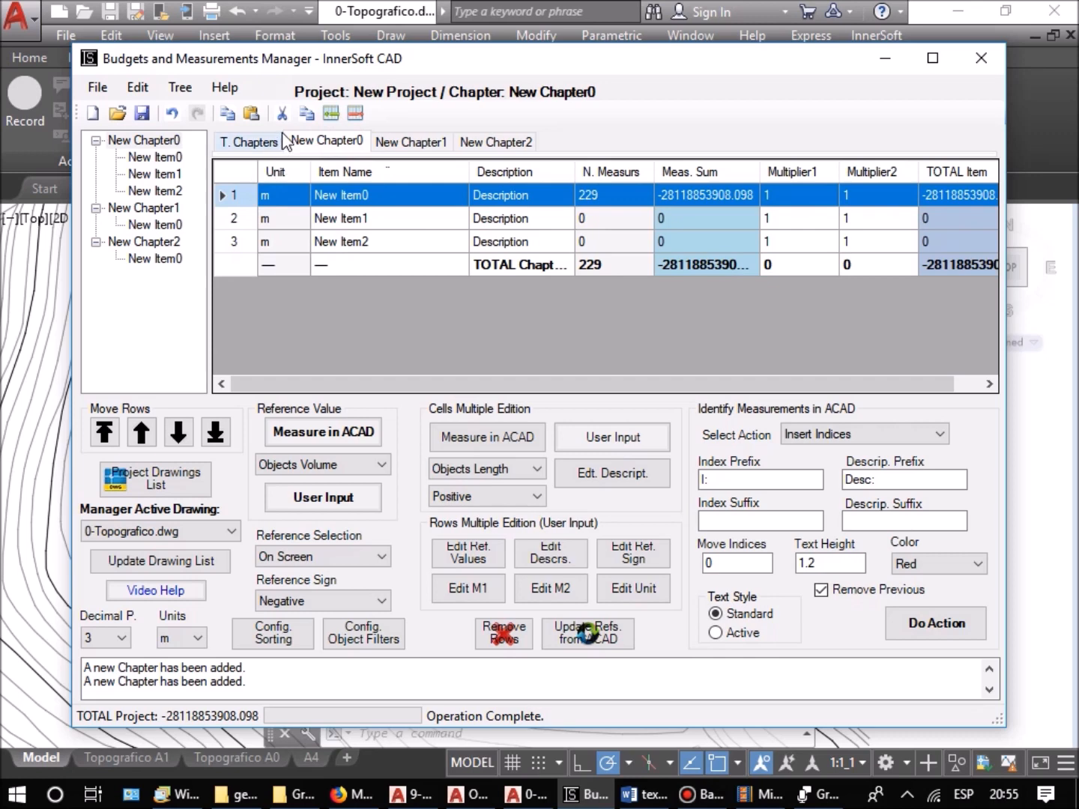
pyautogui.click(305, 114)
pyautogui.click(237, 241)
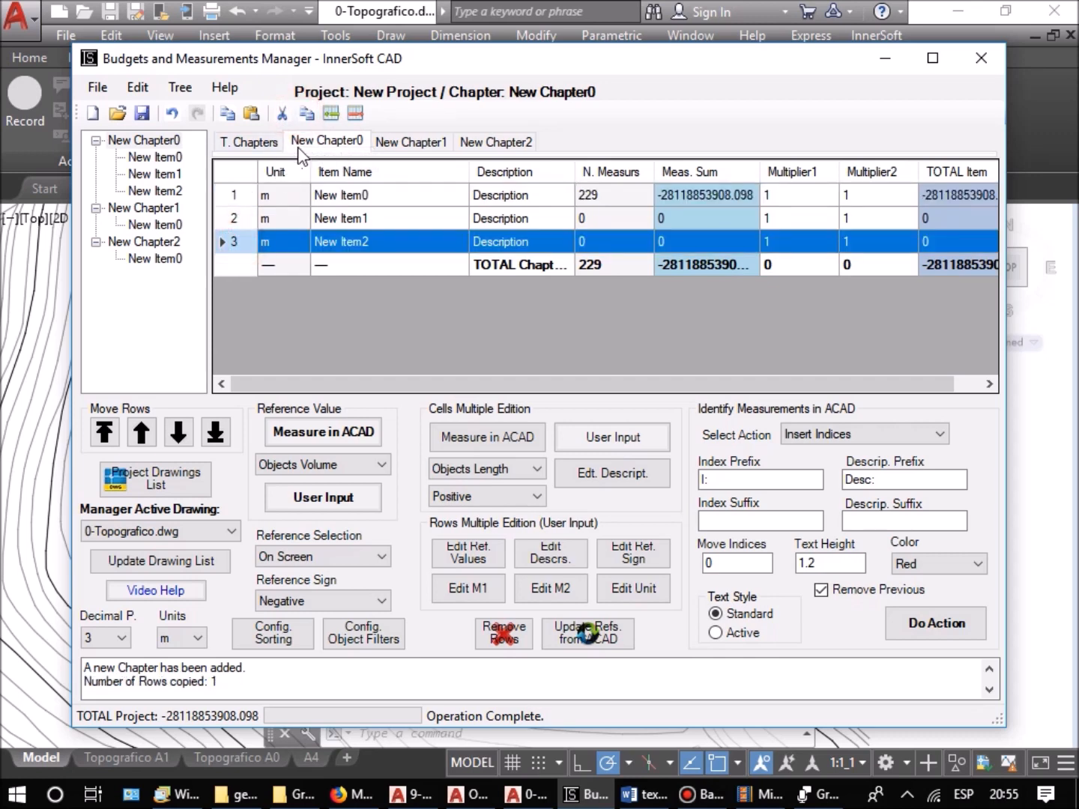
pyautogui.click(333, 114)
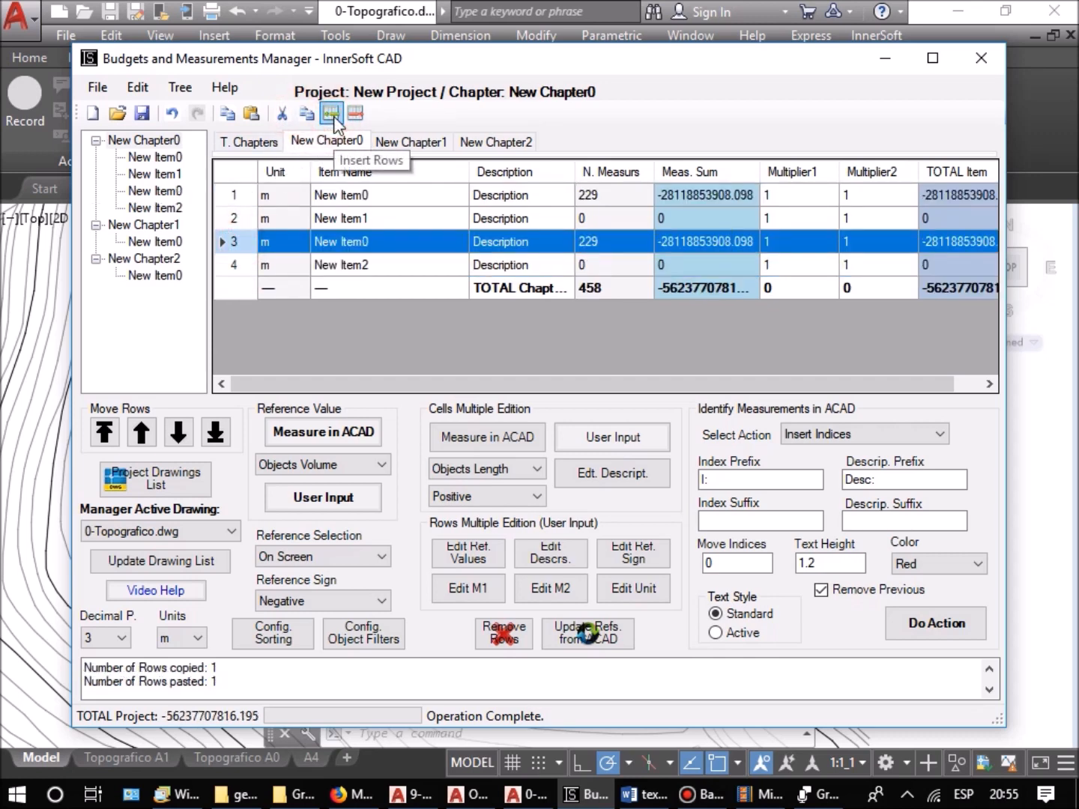
pyautogui.click(237, 266)
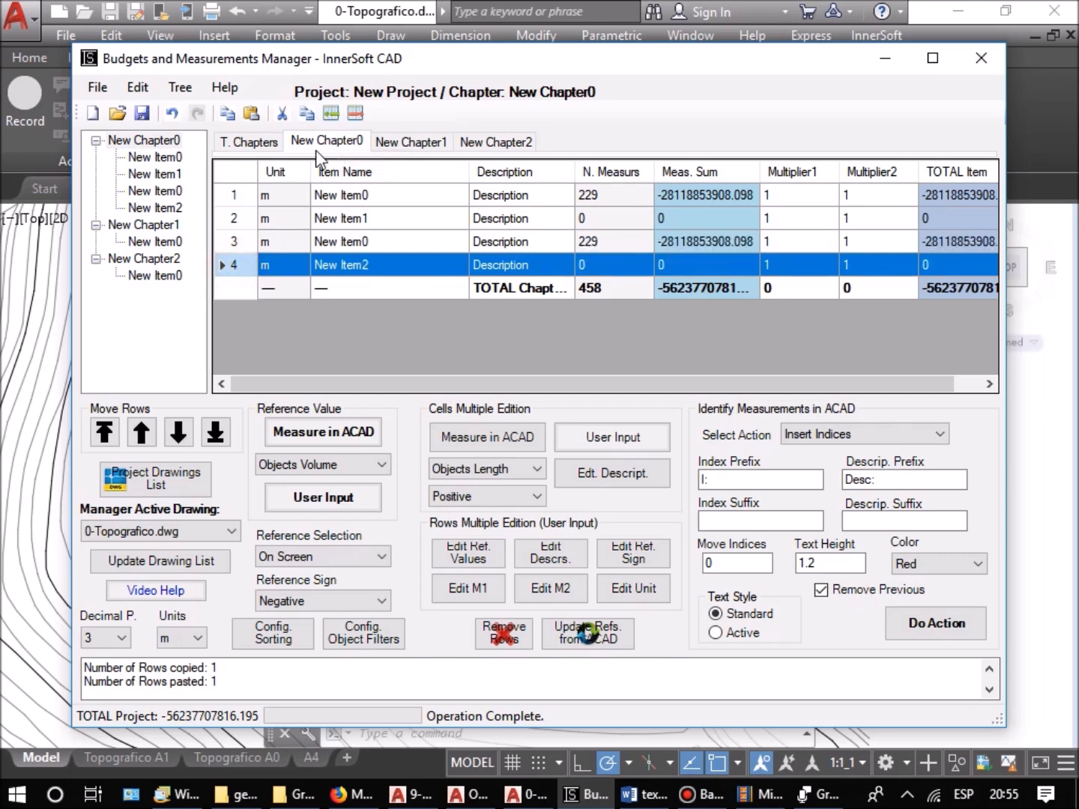
pyautogui.click(332, 114)
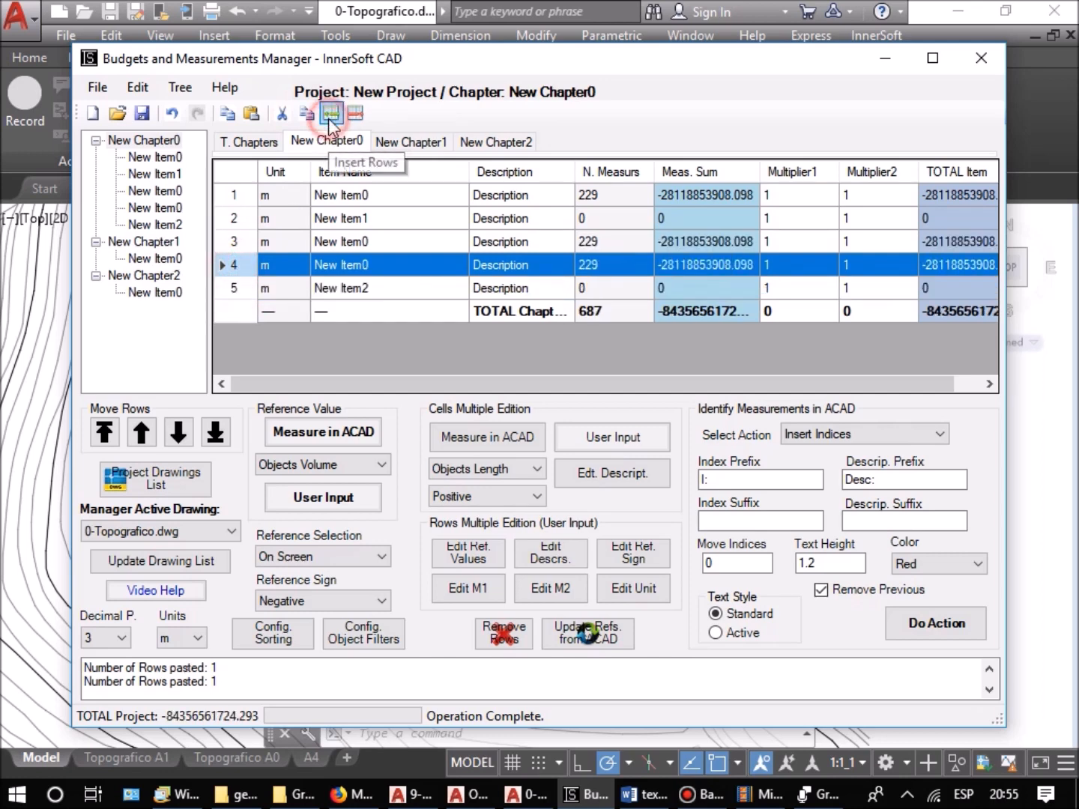
# Step: Copy New Chapter0 in the chapters table and insert the copy above New Chapter2
pyautogui.click(254, 141)
pyautogui.click(235, 196)
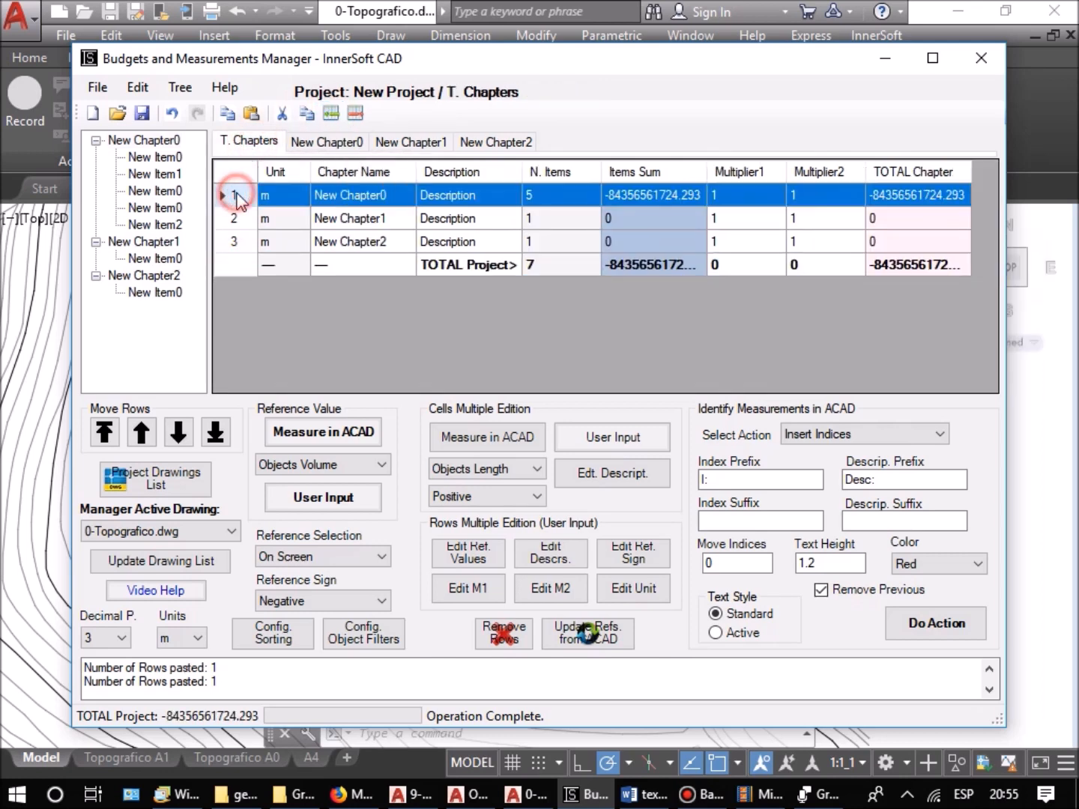
pyautogui.click(306, 114)
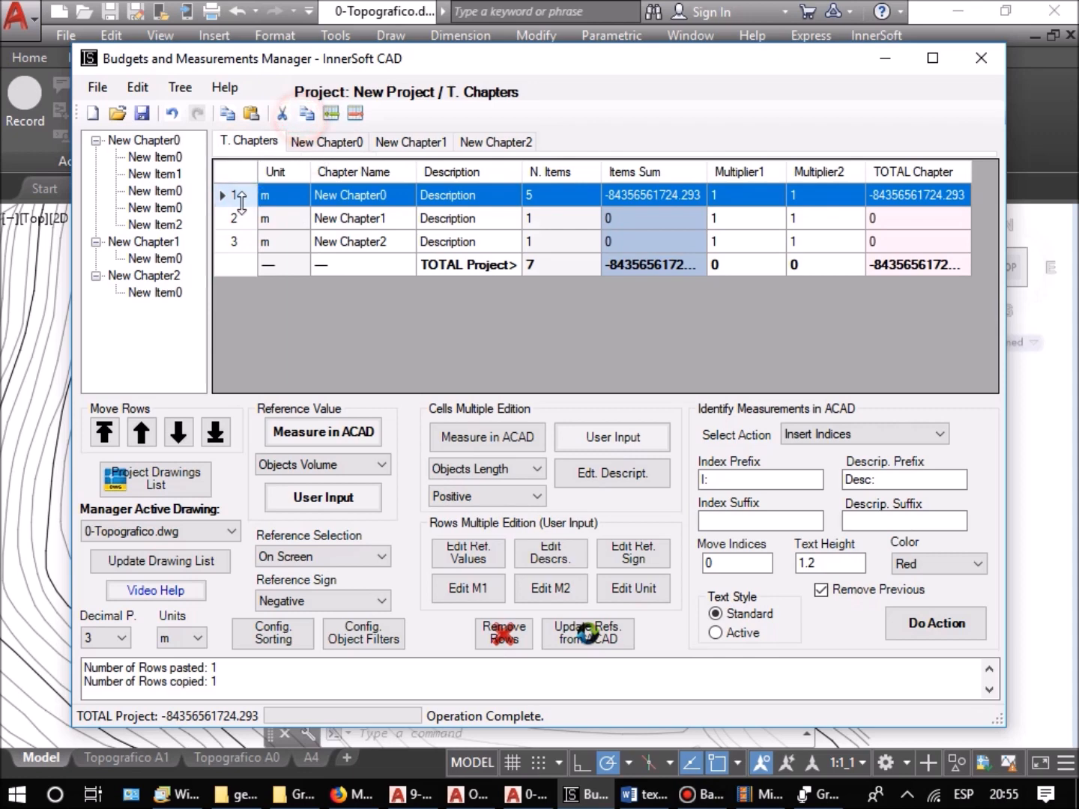
pyautogui.click(233, 241)
pyautogui.click(331, 114)
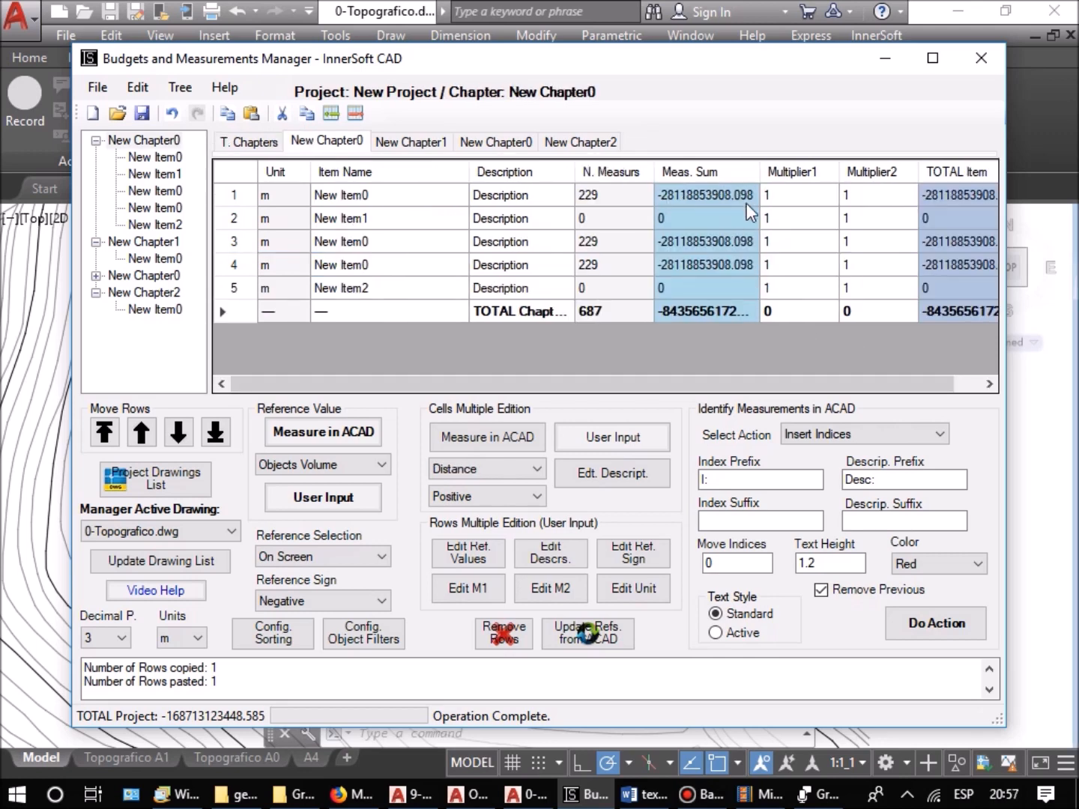
# Step: Fill Multiplier1 of rows 1 and 4 and Multiplier2 of row 3 with the Objects Length of an object picked in the drawing
pyautogui.click(847, 241)
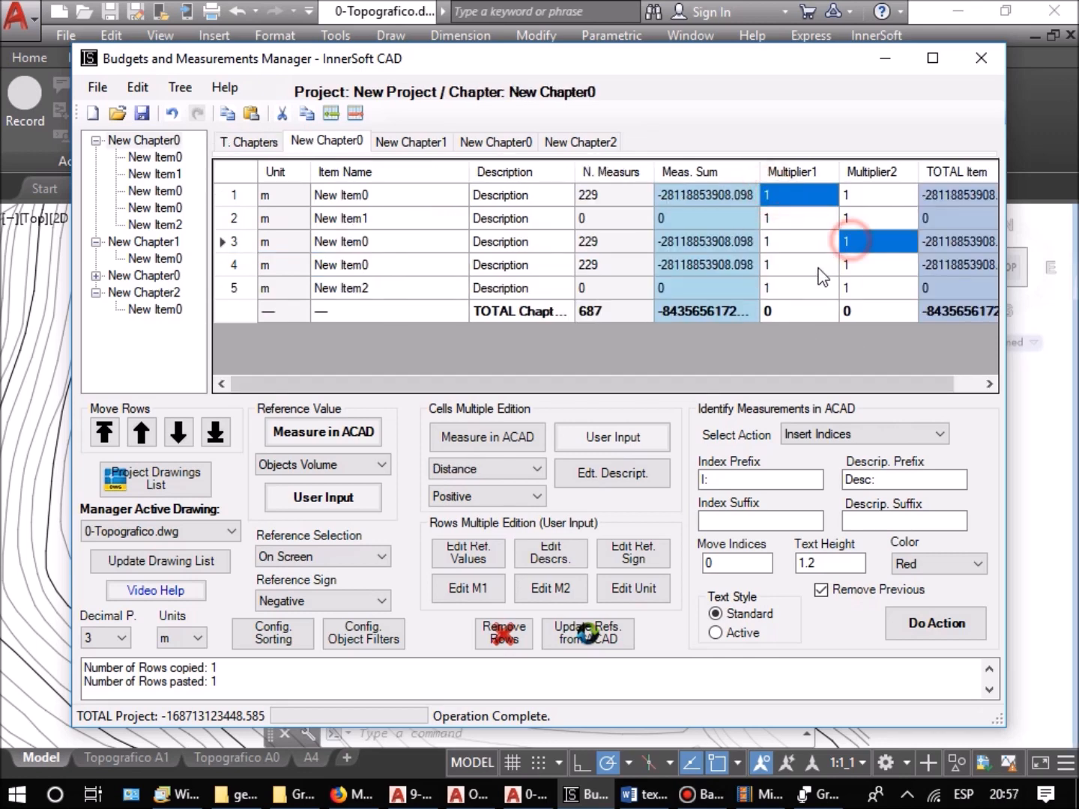
pyautogui.click(815, 269)
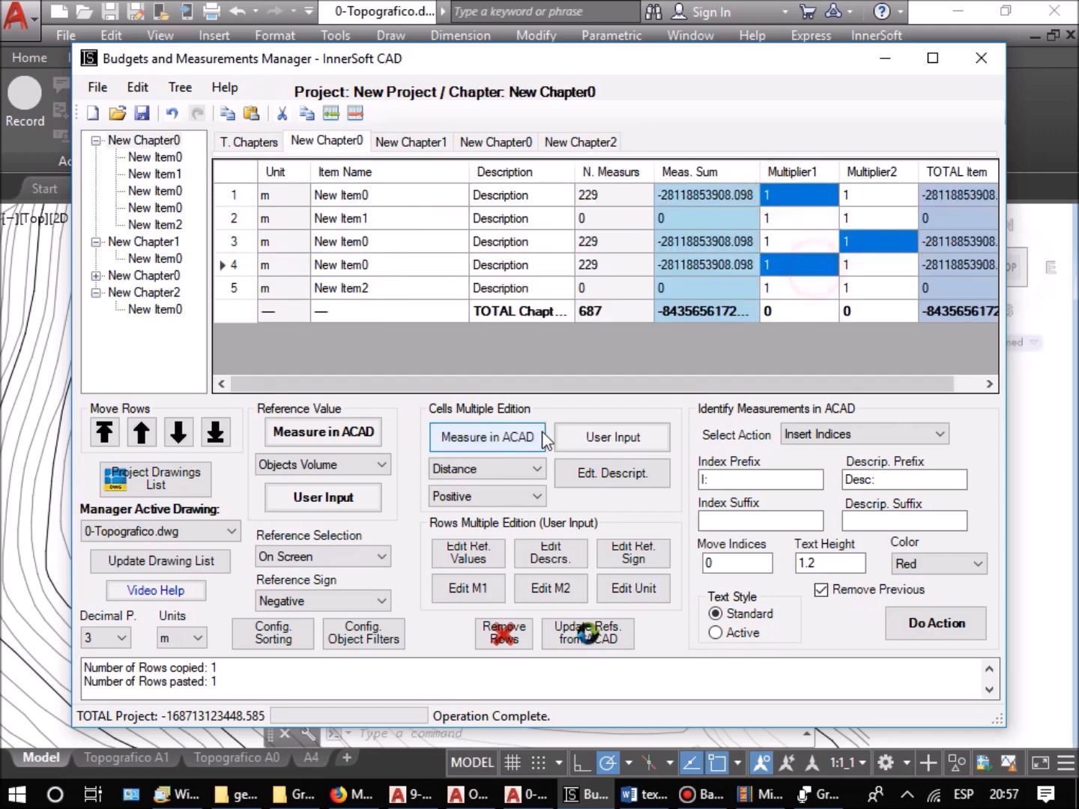
pyautogui.click(486, 472)
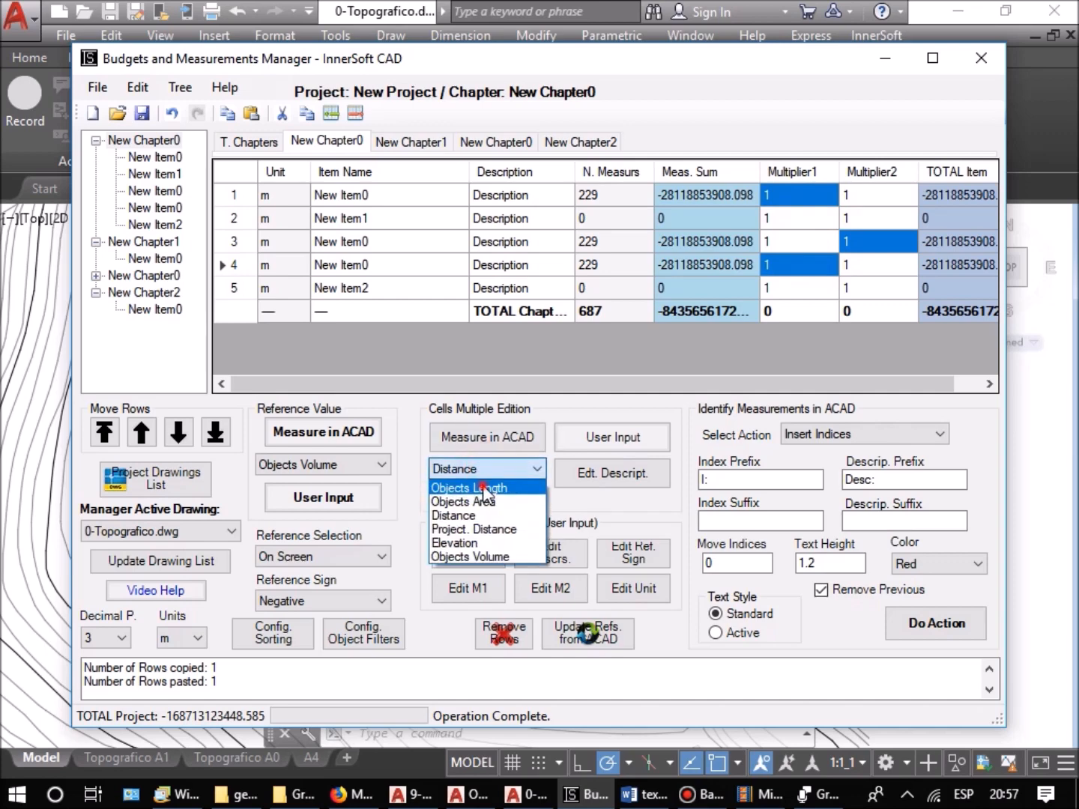
pyautogui.click(482, 488)
pyautogui.click(517, 436)
pyautogui.scroll(3, 438, 450)
pyautogui.click(464, 401)
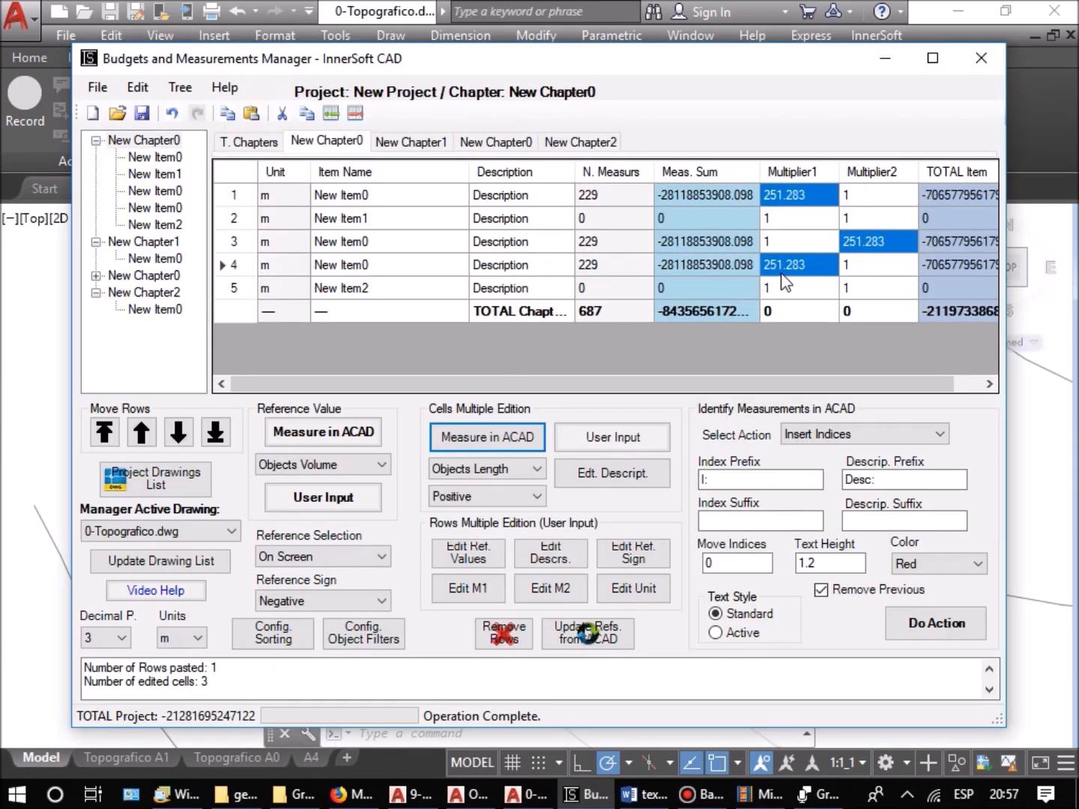
pyautogui.click(782, 272)
pyautogui.click(850, 238)
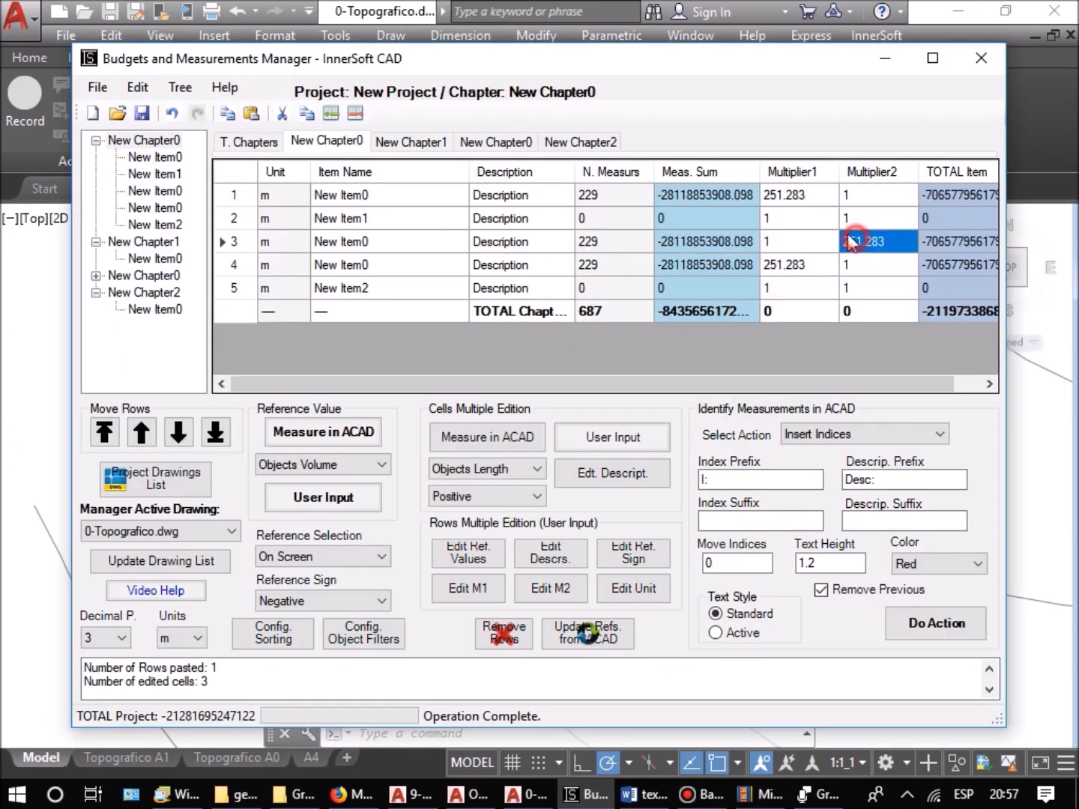
pyautogui.click(791, 196)
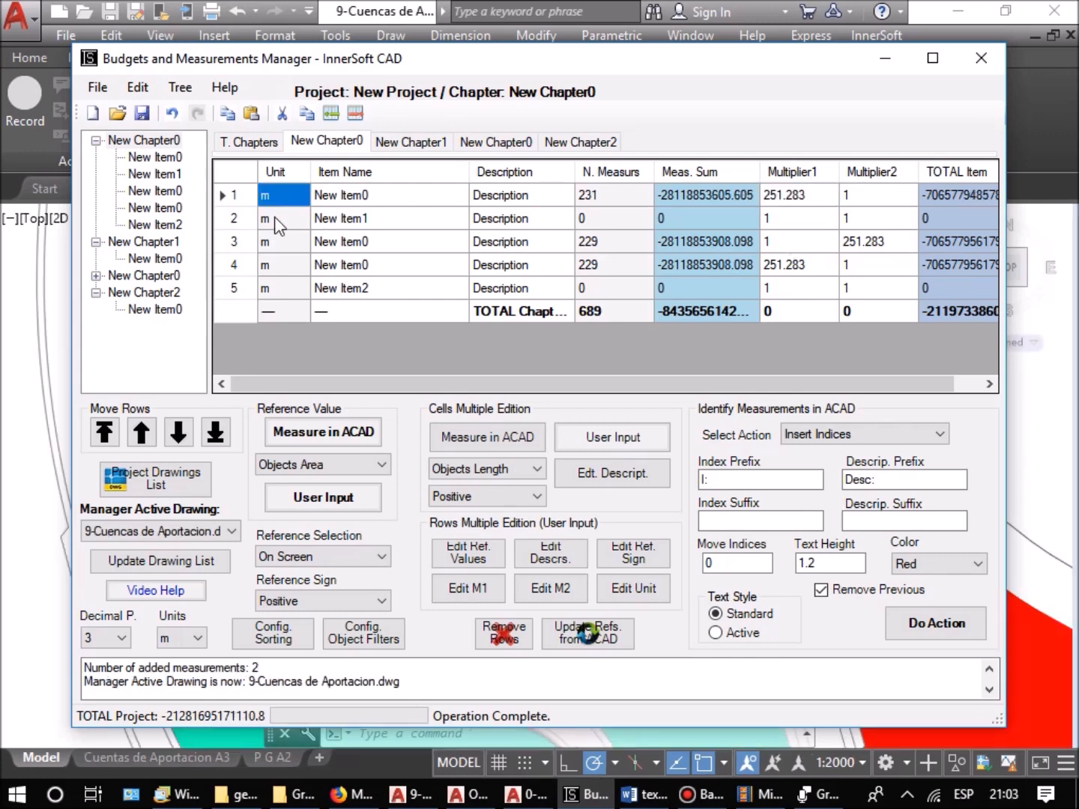
# Step: Open the New Item0 measurements from row 1 and configure the reference measurement as Objects Length, selected By Layers
pyautogui.doubleClick(233, 196)
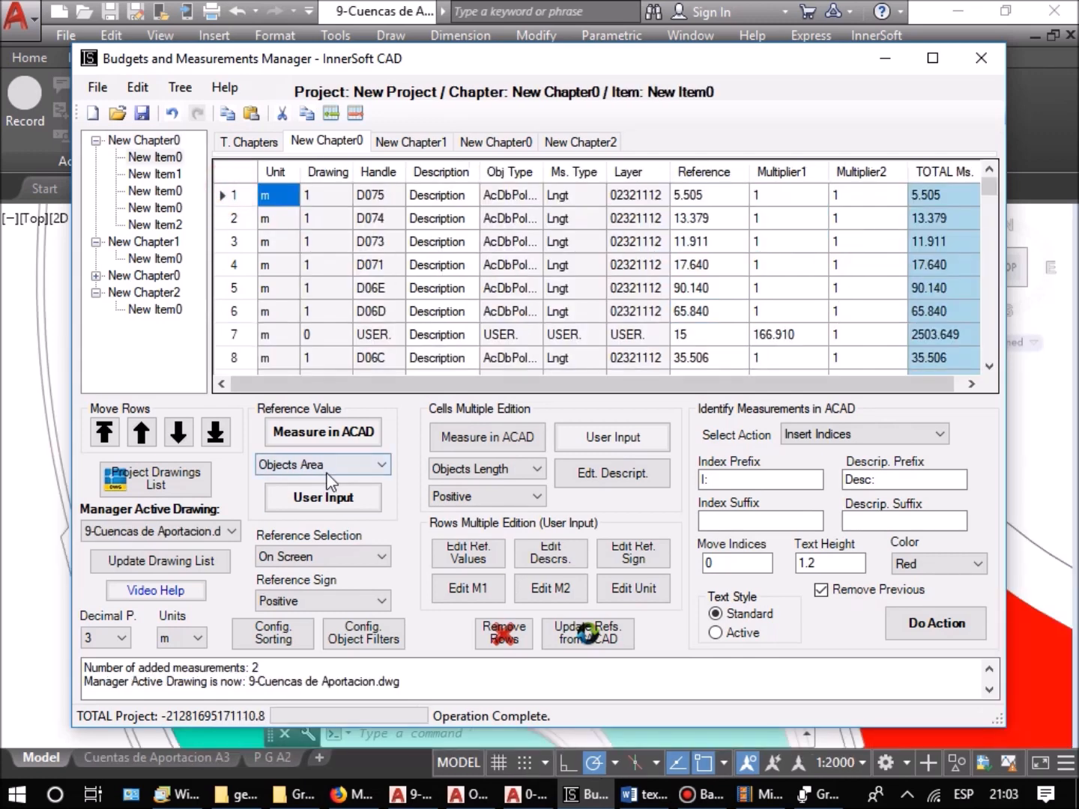
pyautogui.click(327, 467)
pyautogui.click(329, 483)
pyautogui.click(337, 557)
pyautogui.click(299, 589)
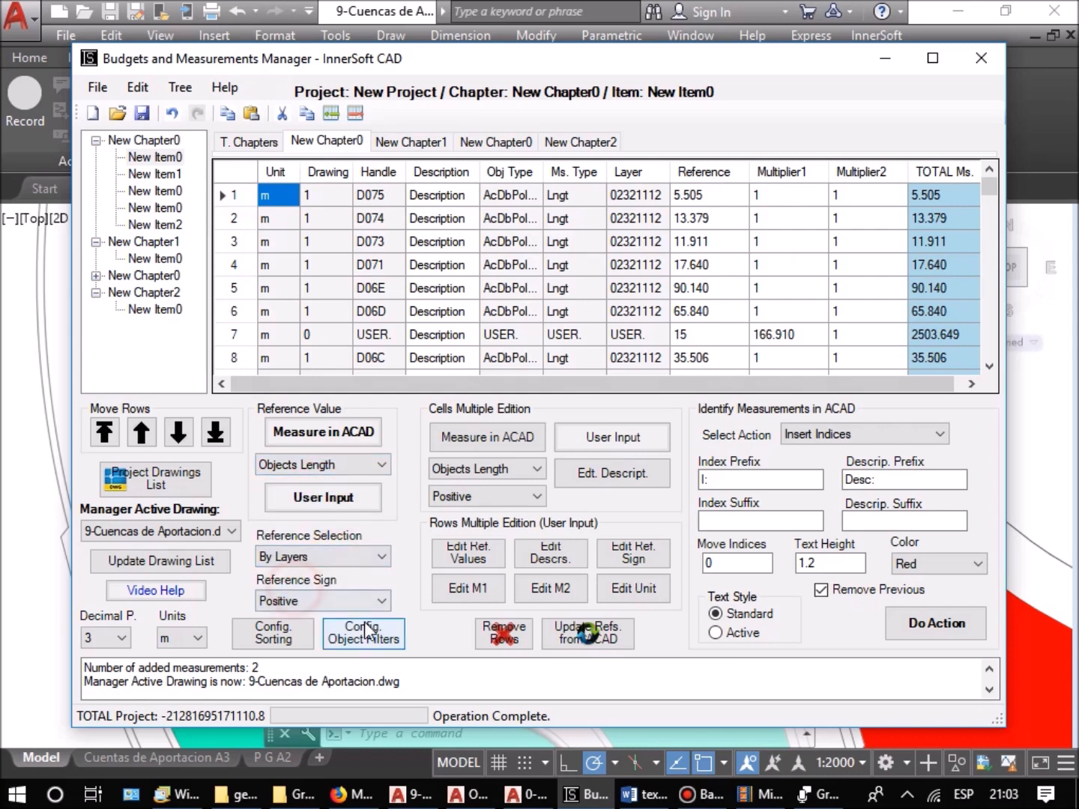
# Step: Restrict the length object filter to lines only
pyautogui.click(363, 633)
pyautogui.click(577, 463)
pyautogui.click(498, 335)
pyautogui.click(541, 496)
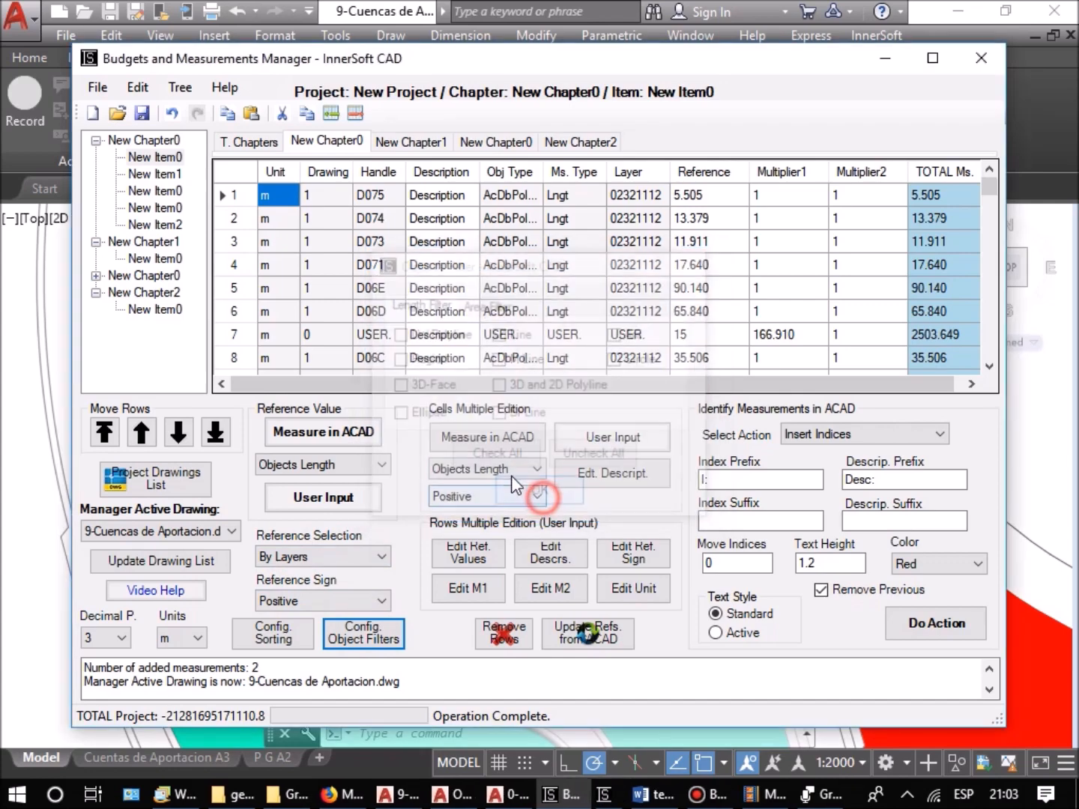
# Step: Add the length measurements by layer from 9-Cuencas de Aportacion, using the edge line of the central road strip as the layer sample
pyautogui.click(348, 434)
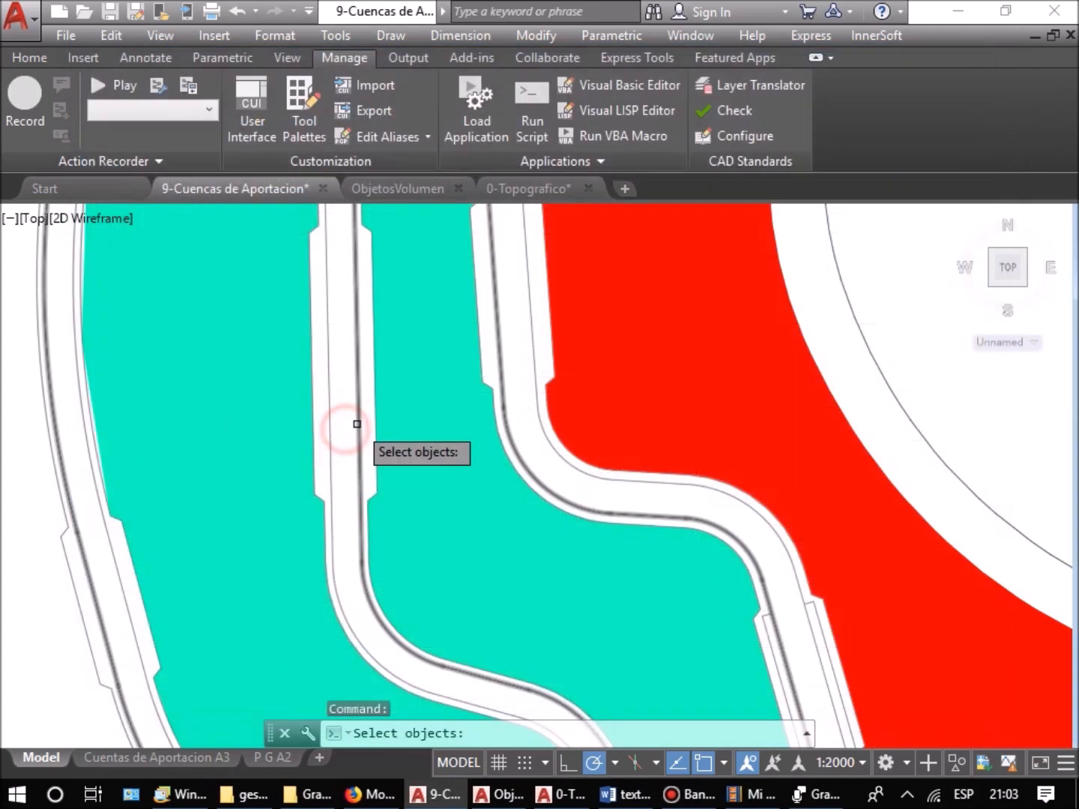
pyautogui.scroll(5, 321, 436)
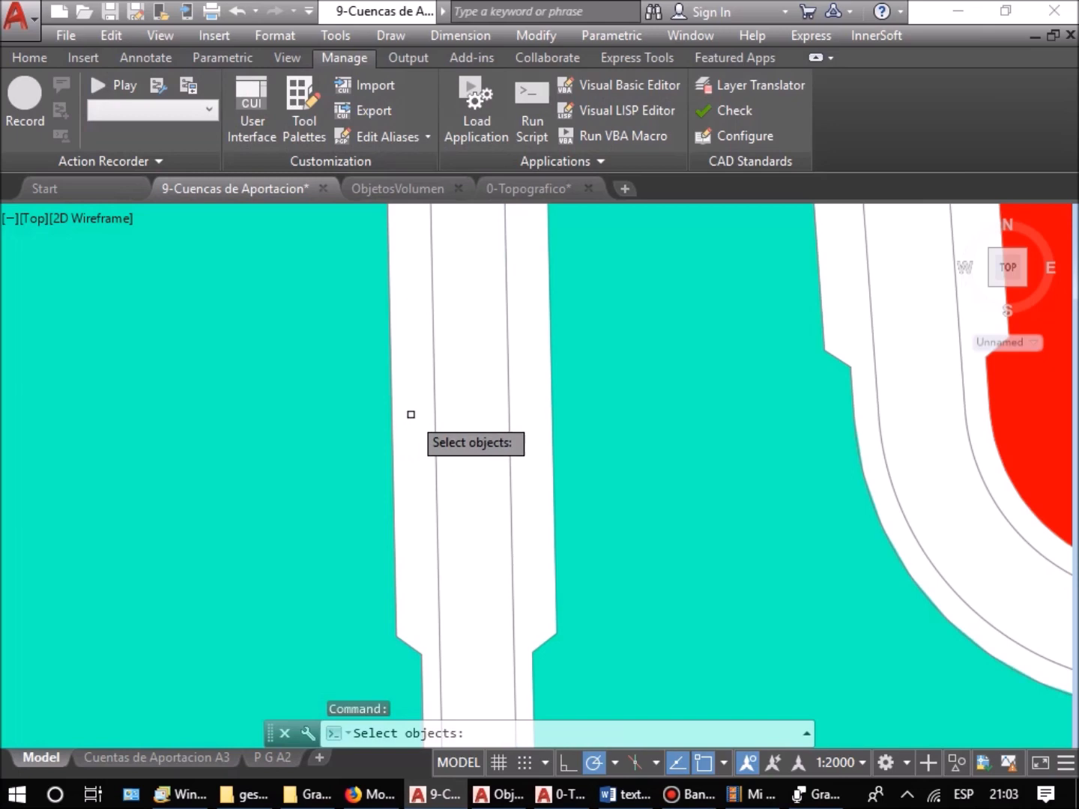
pyautogui.click(394, 420)
pyautogui.scroll(-5, 429, 385)
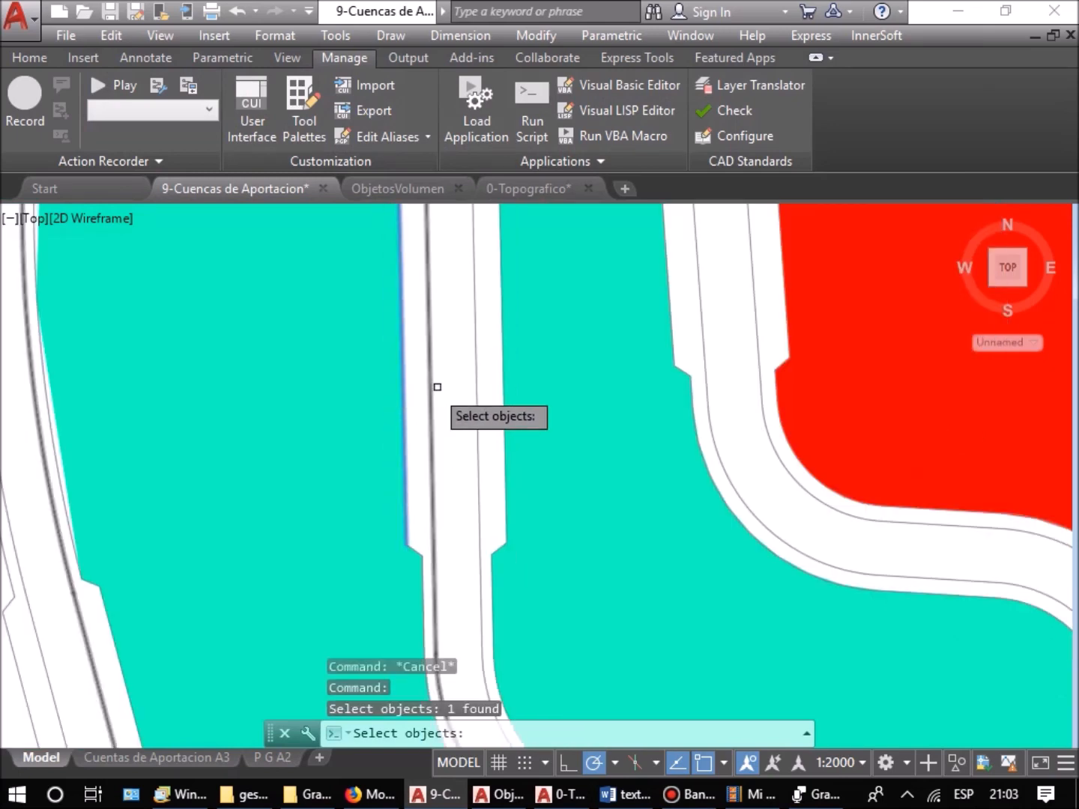
pyautogui.press('Return')
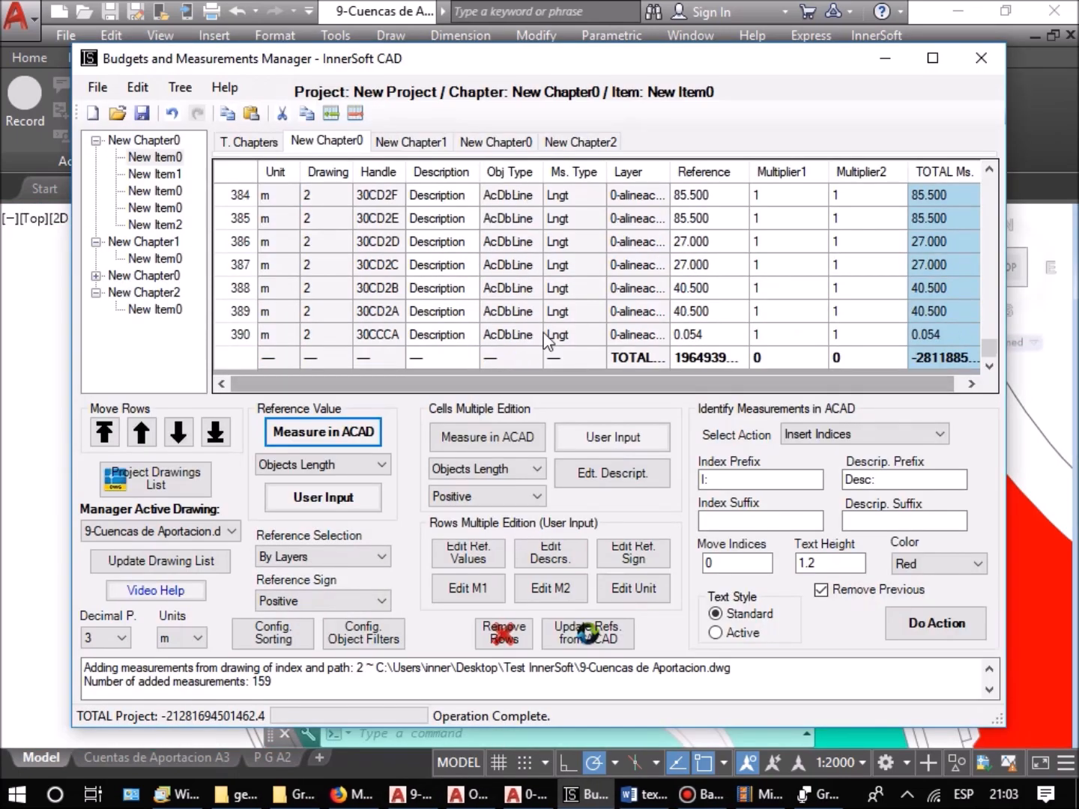
# Step: Examine the Layer and Obj Type columns of the measurements just added to New Item0
pyautogui.scroll(1, 563, 314)
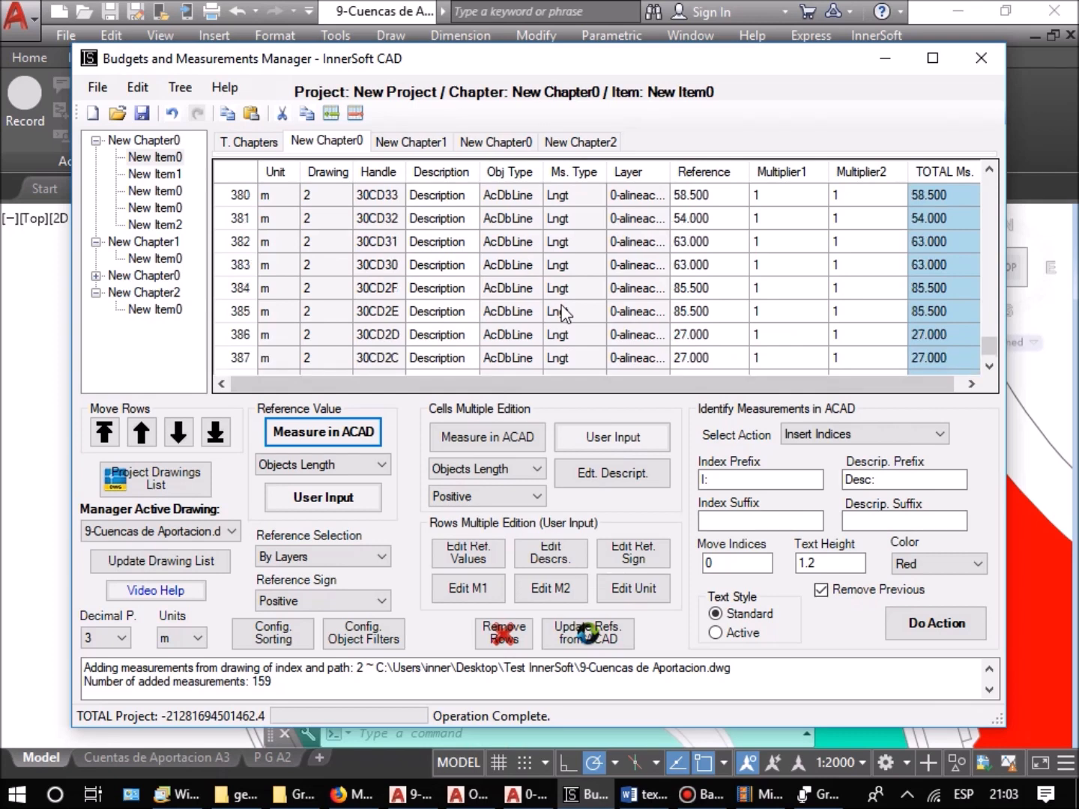
pyautogui.scroll(20, 563, 314)
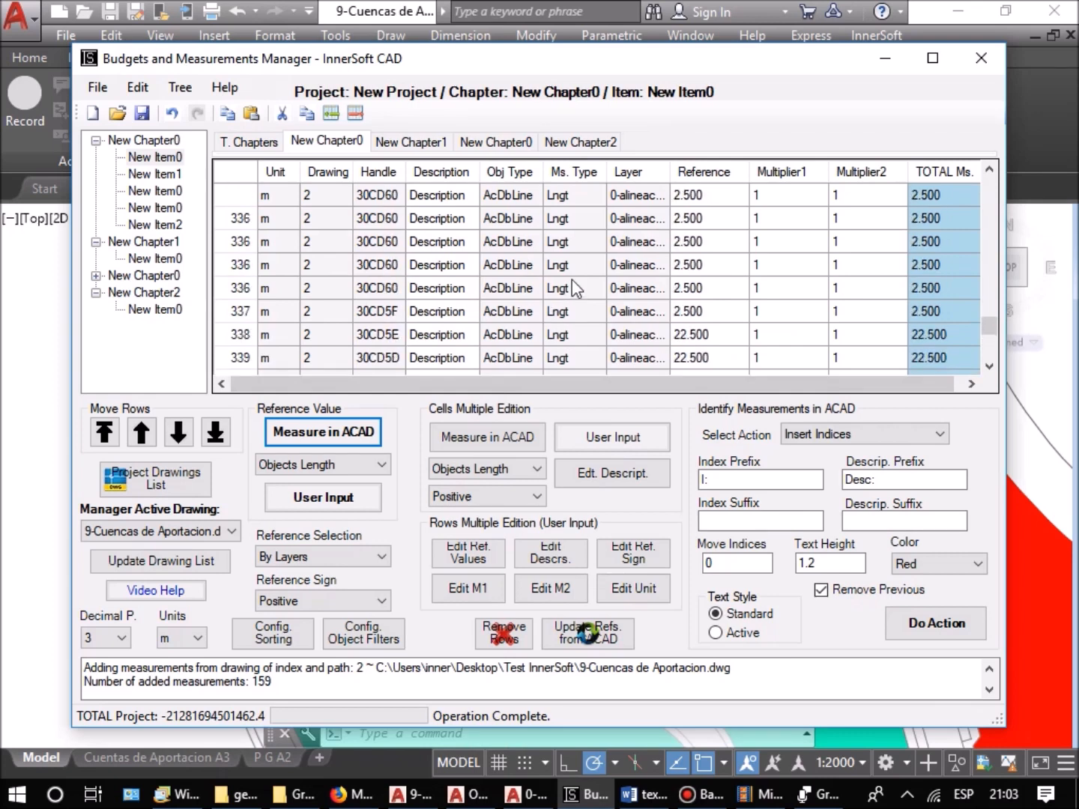
pyautogui.scroll(4, 575, 288)
pyautogui.moveTo(629, 197); pyautogui.dragTo(631, 436)
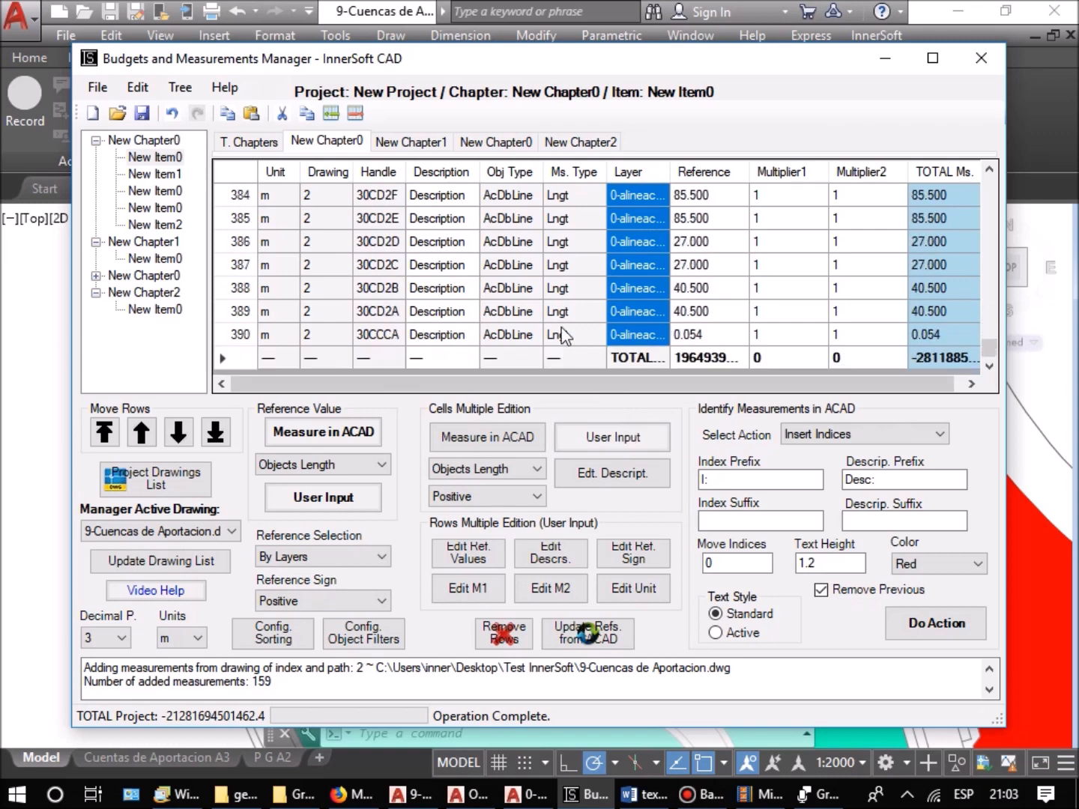
pyautogui.moveTo(512, 197); pyautogui.dragTo(515, 339)
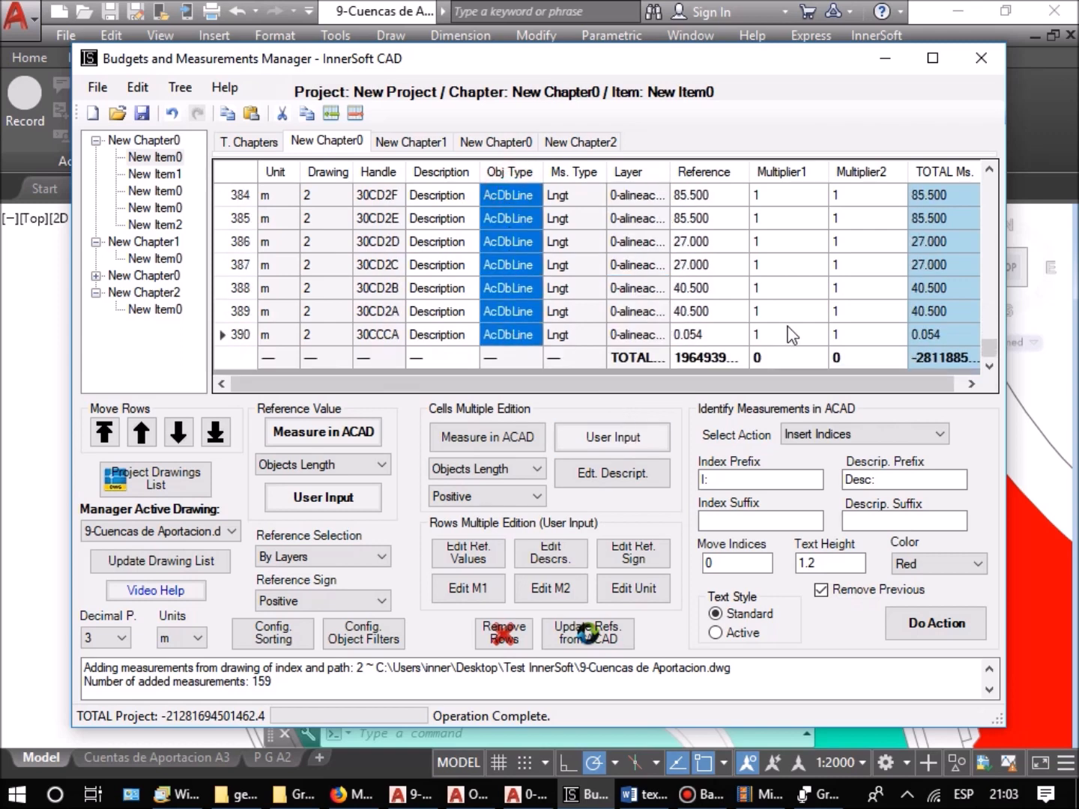